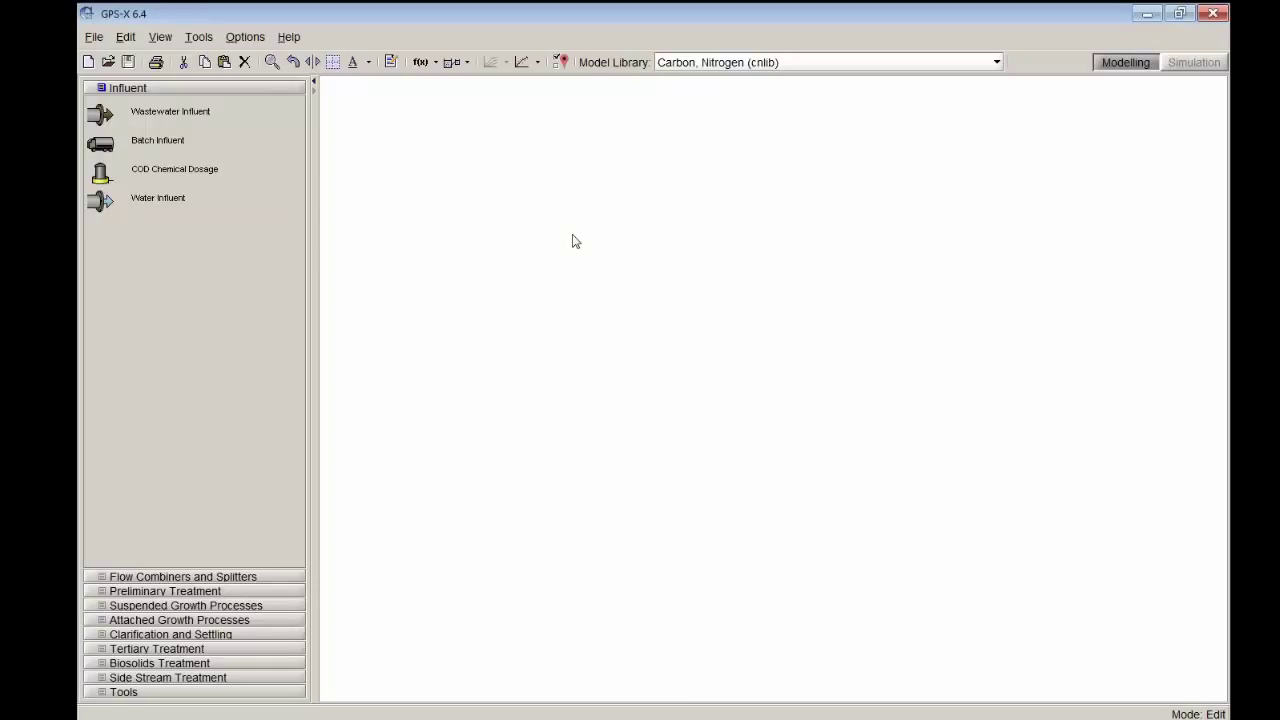
Step: Open the Model Developer, maximize its window and switch the library to cnlib
left_click(208, 40)
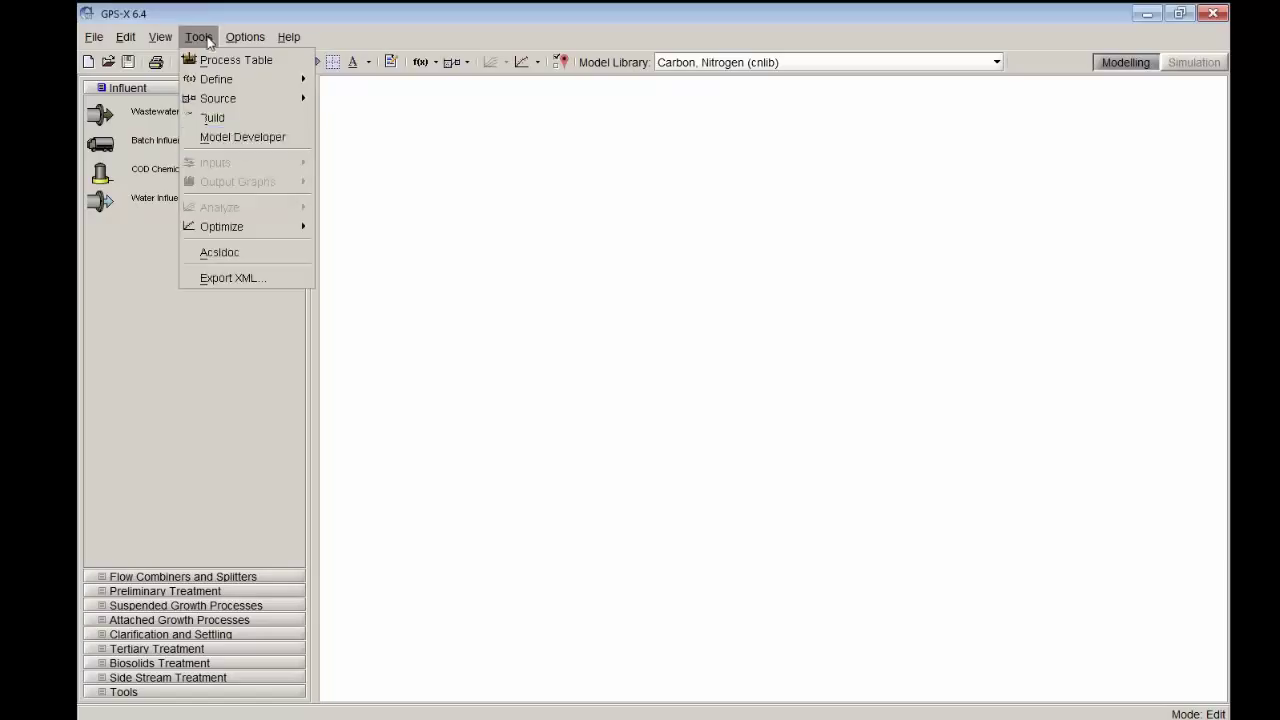
left_click(243, 137)
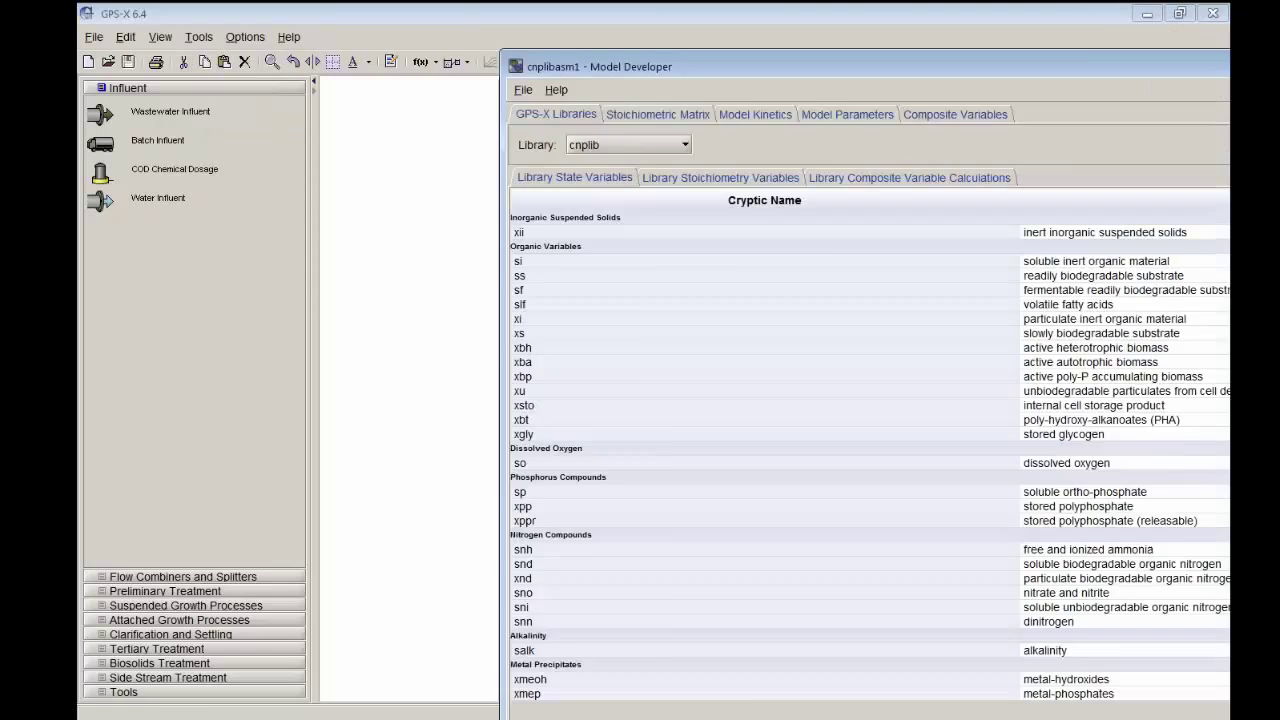
double_click(1120, 44)
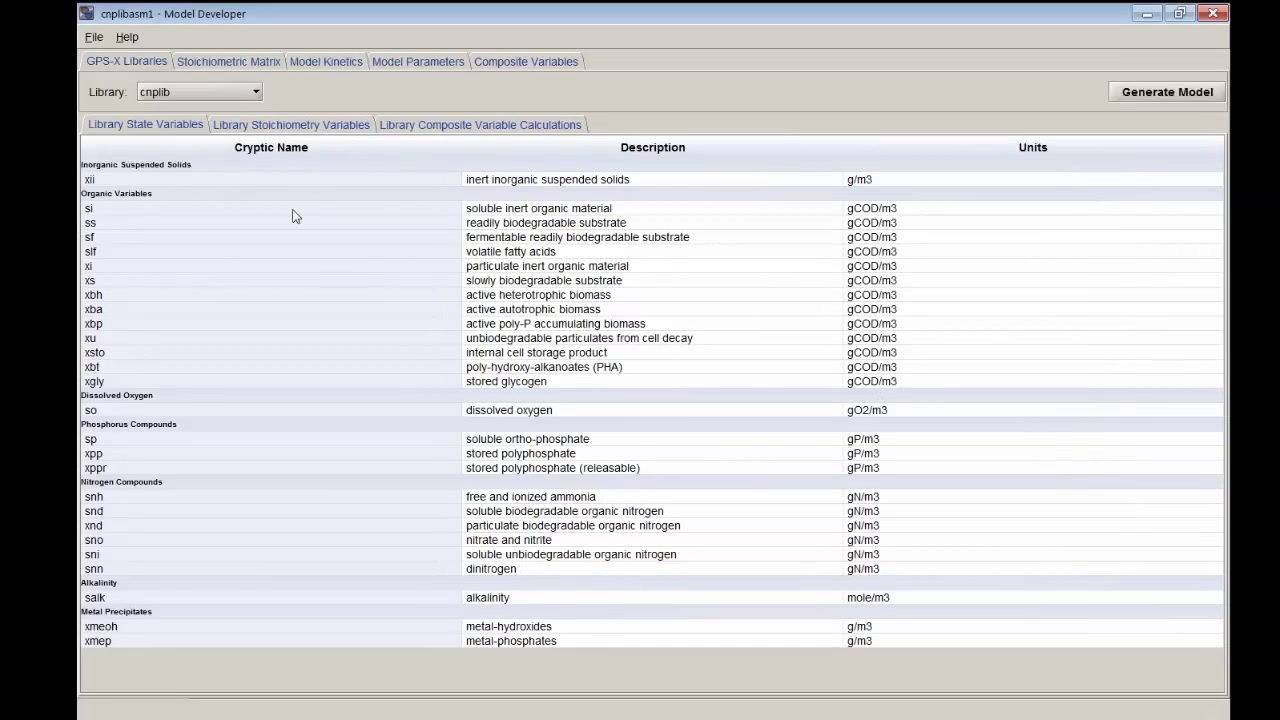
left_click(200, 92)
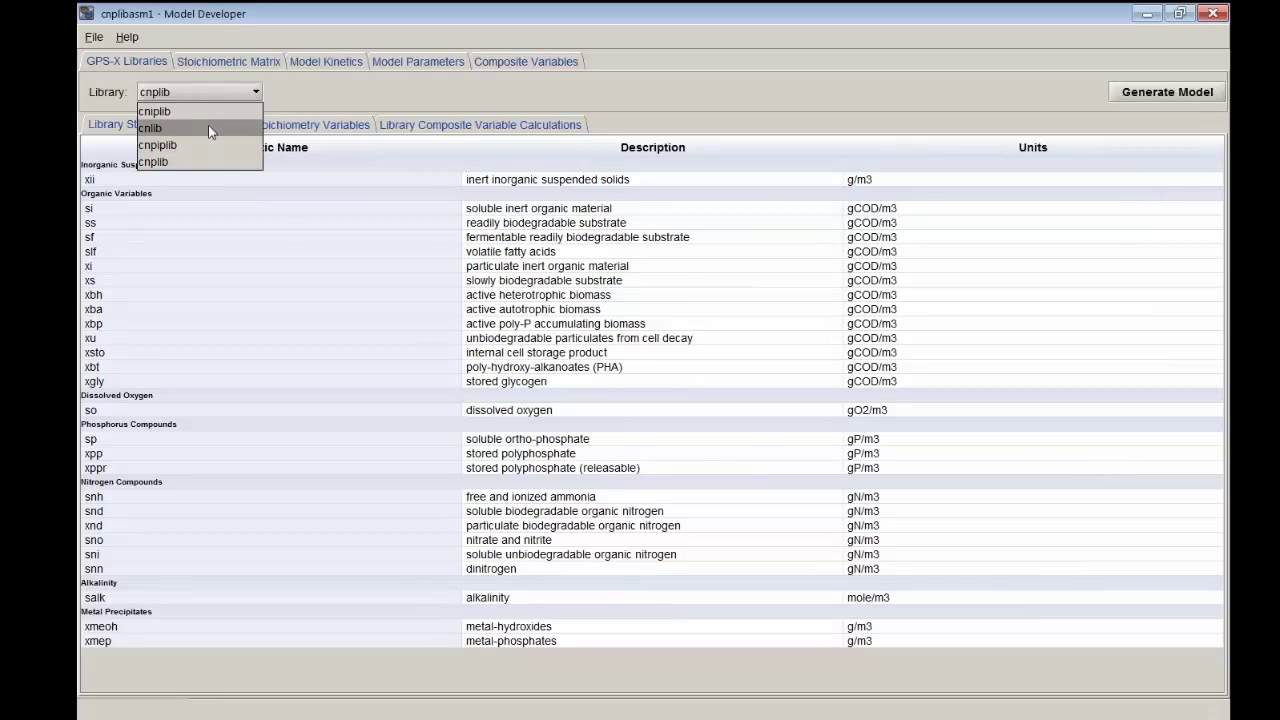
left_click(208, 127)
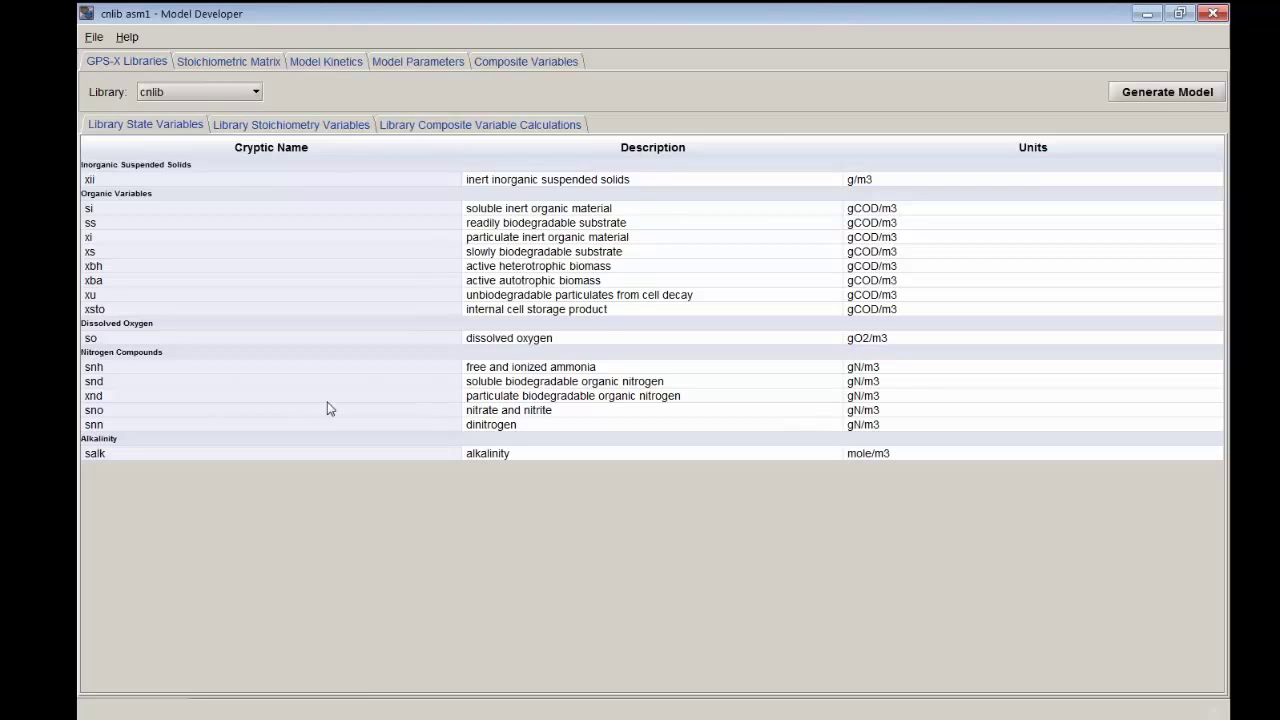
Step: Add an empty process row to the asm1 stoichiometry matrix and place it last as r9
left_click(221, 65)
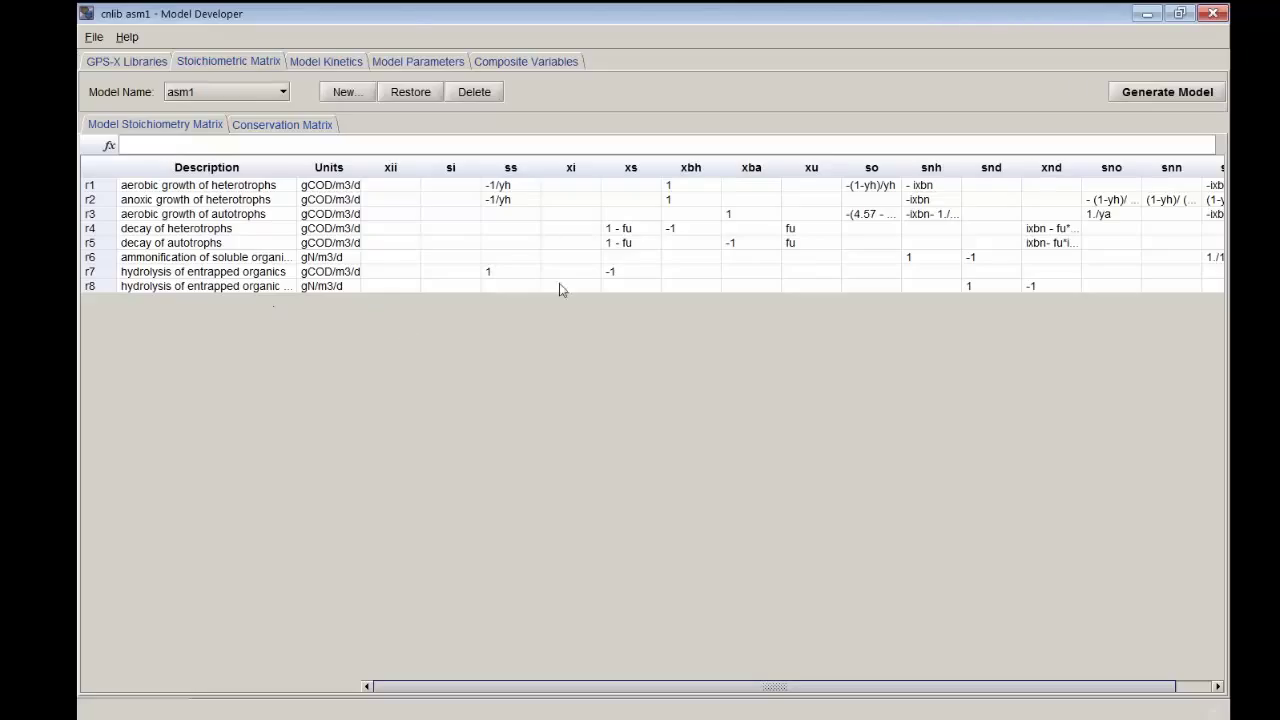
right_click(218, 286)
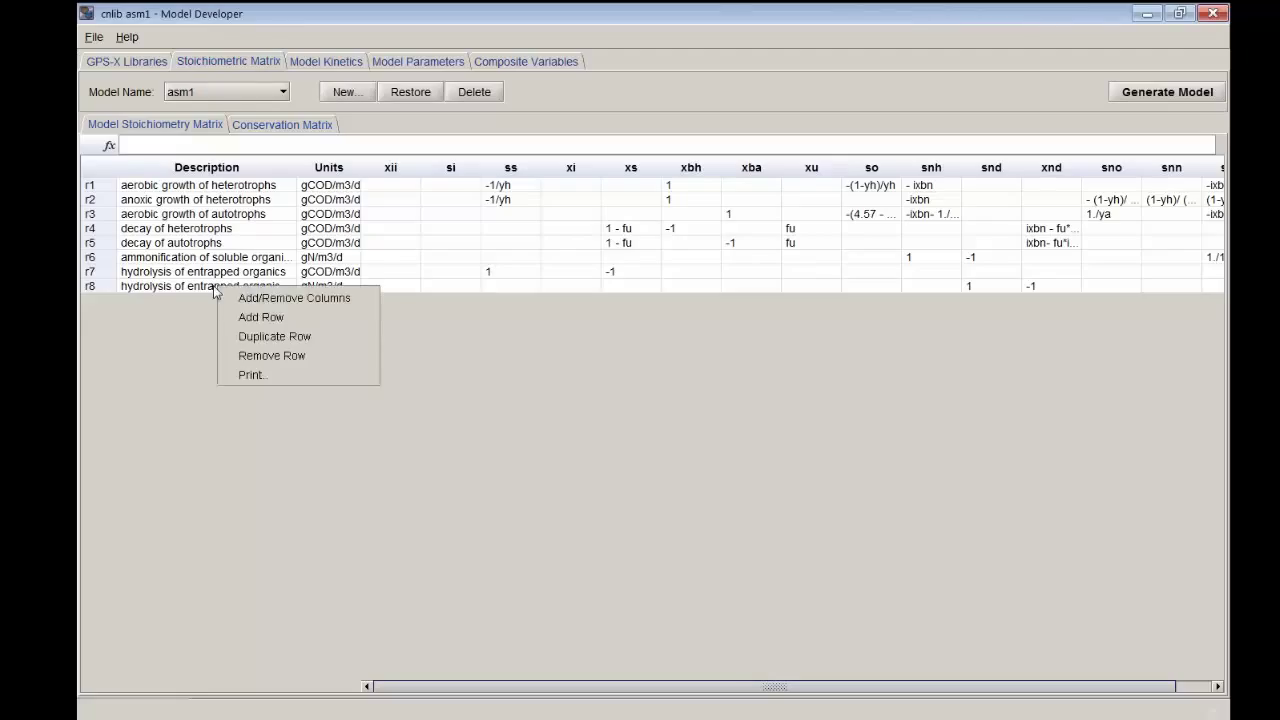
left_click(287, 318)
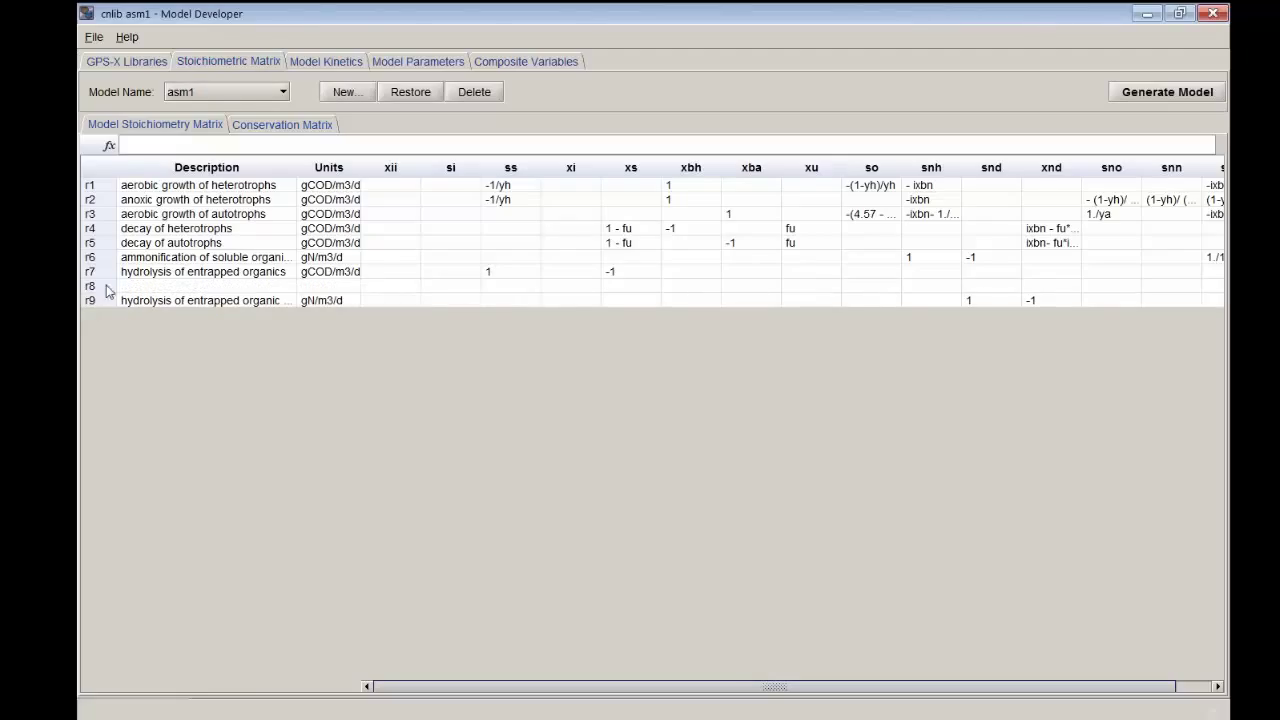
mouse_move(108, 302)
left_mouse_down()
mouse_move(115, 288)
mouse_move(112, 300)
left_mouse_up()
Step: Describe process r9 as "degradation of inert COD" and set its units to gCOD/m3/d
left_click(134, 301)
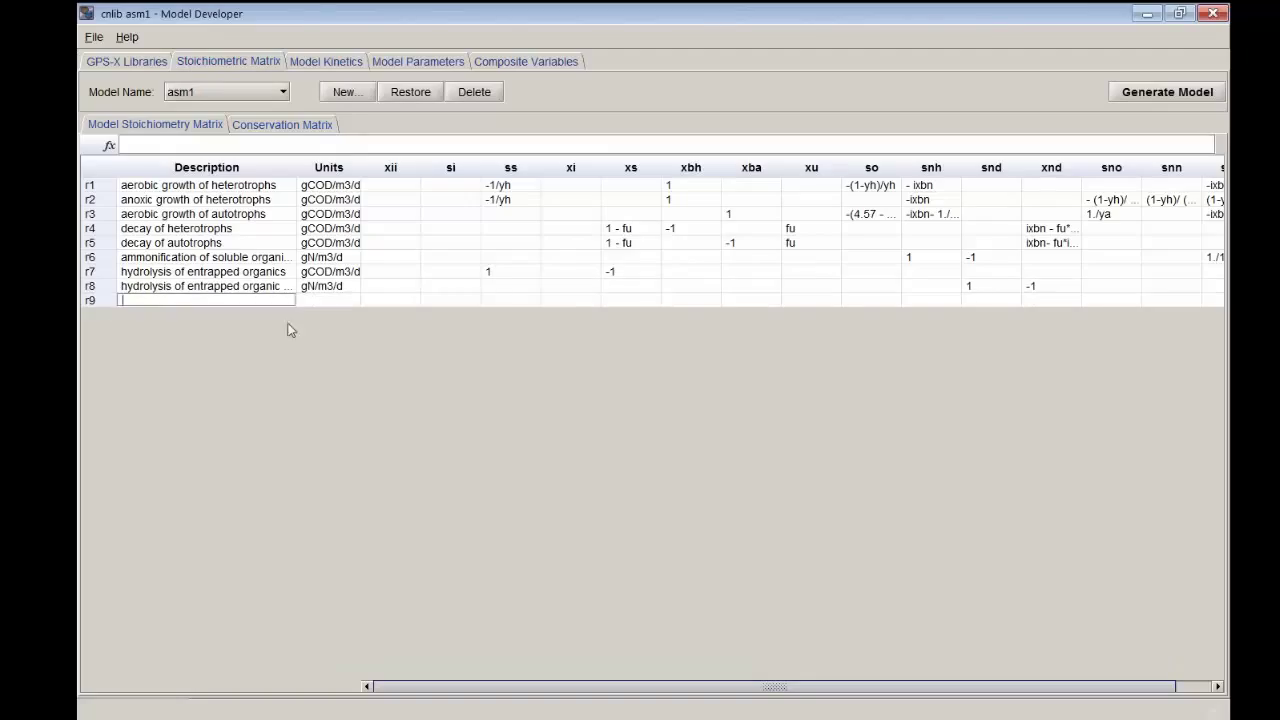
type("degradation of inert COD")
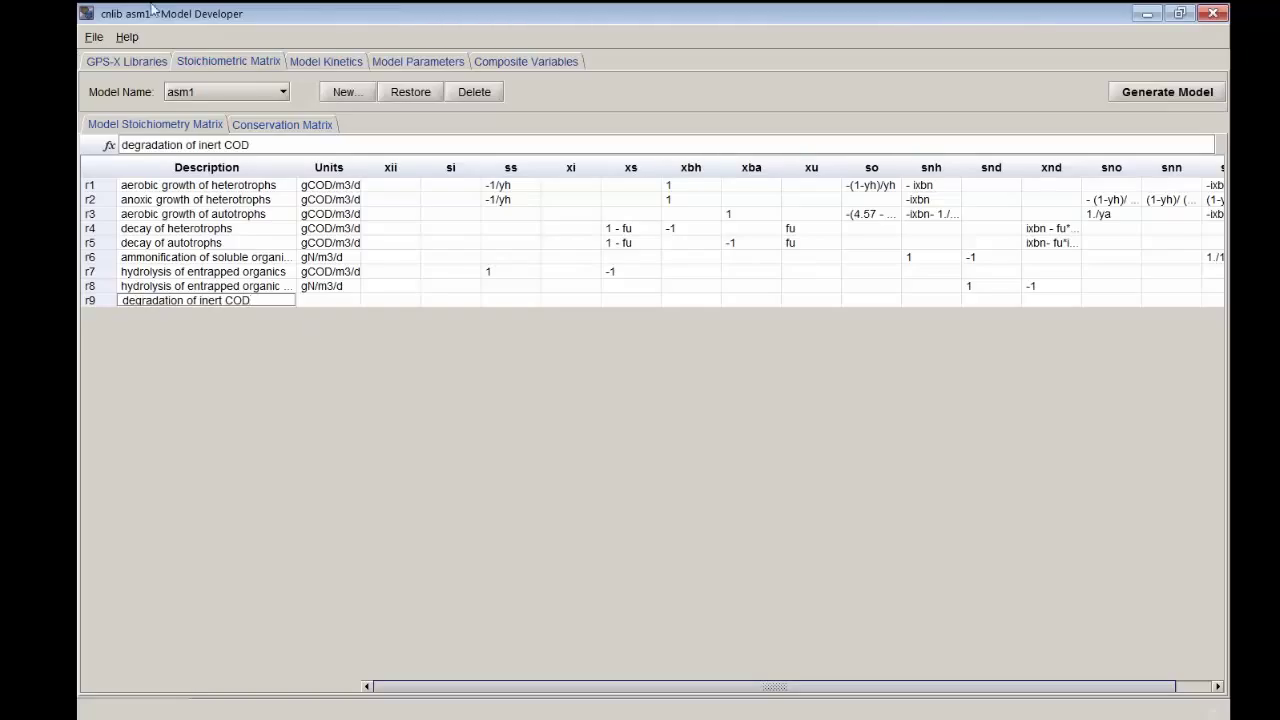
double_click(323, 303)
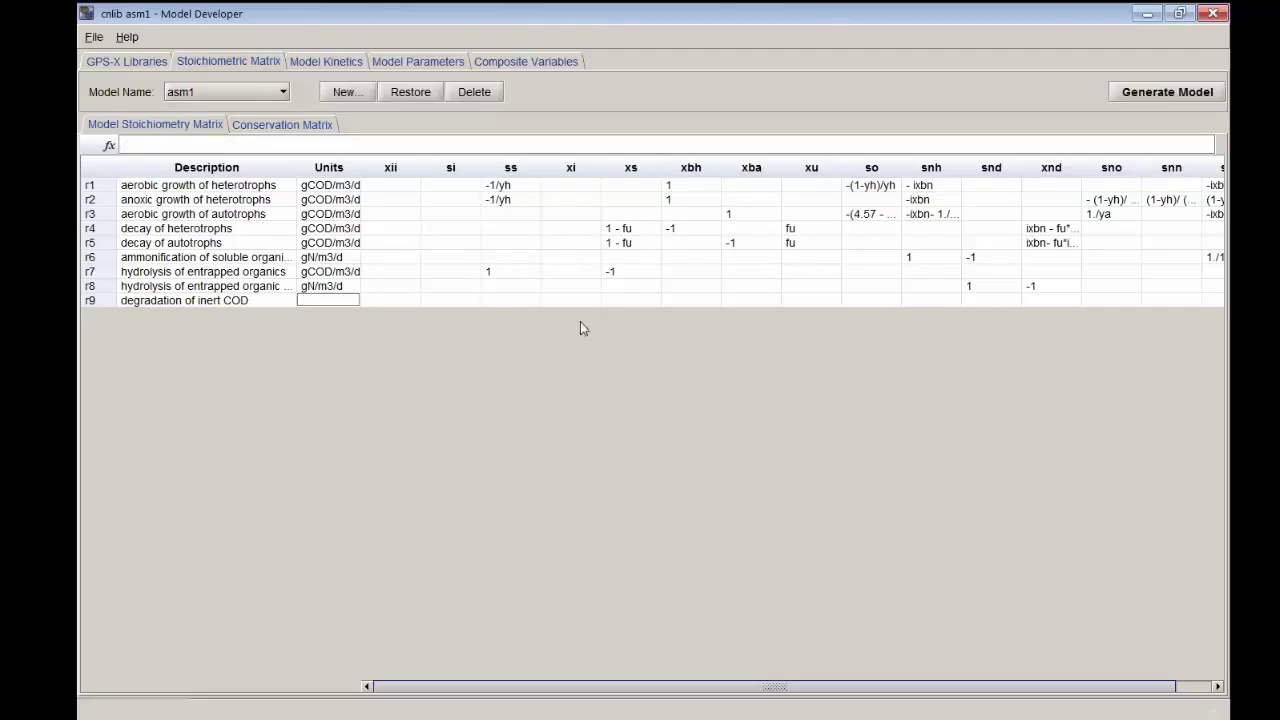
type("gCOD/m3/d")
left_click(407, 308)
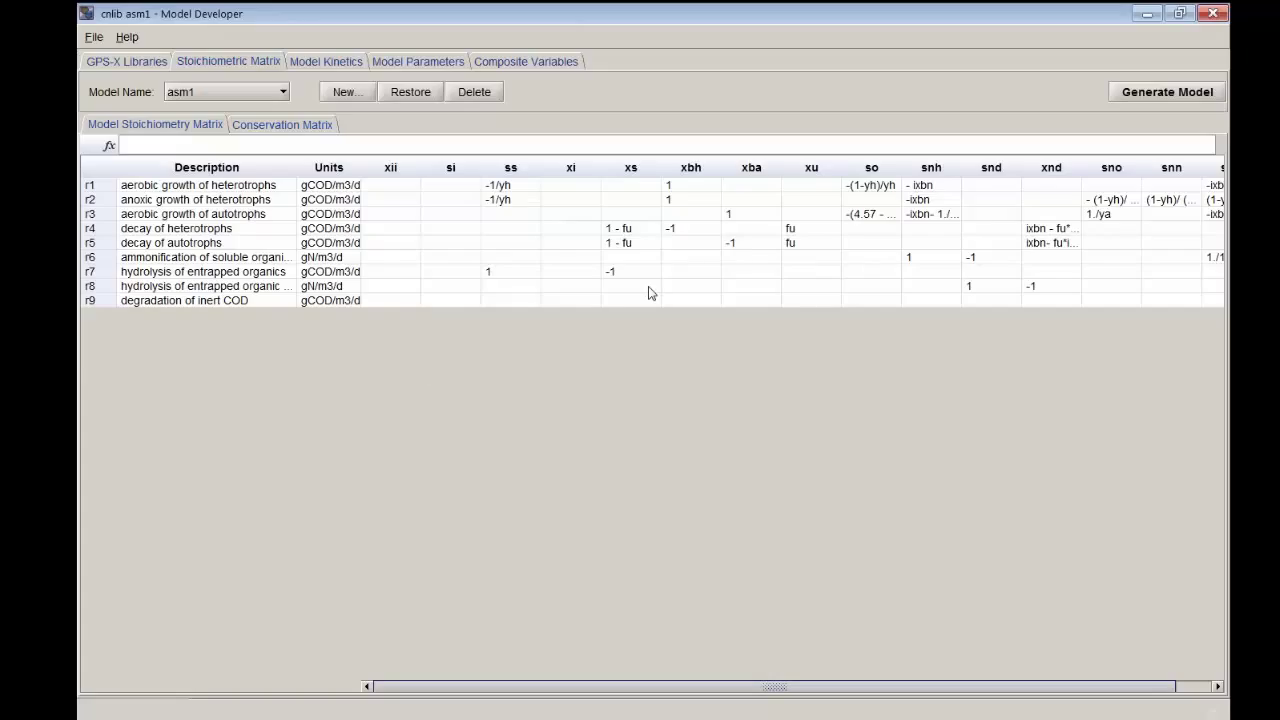
Step: Set the stoichiometric coefficients of process r9 to -1 for xi and 1 for xs
double_click(579, 300)
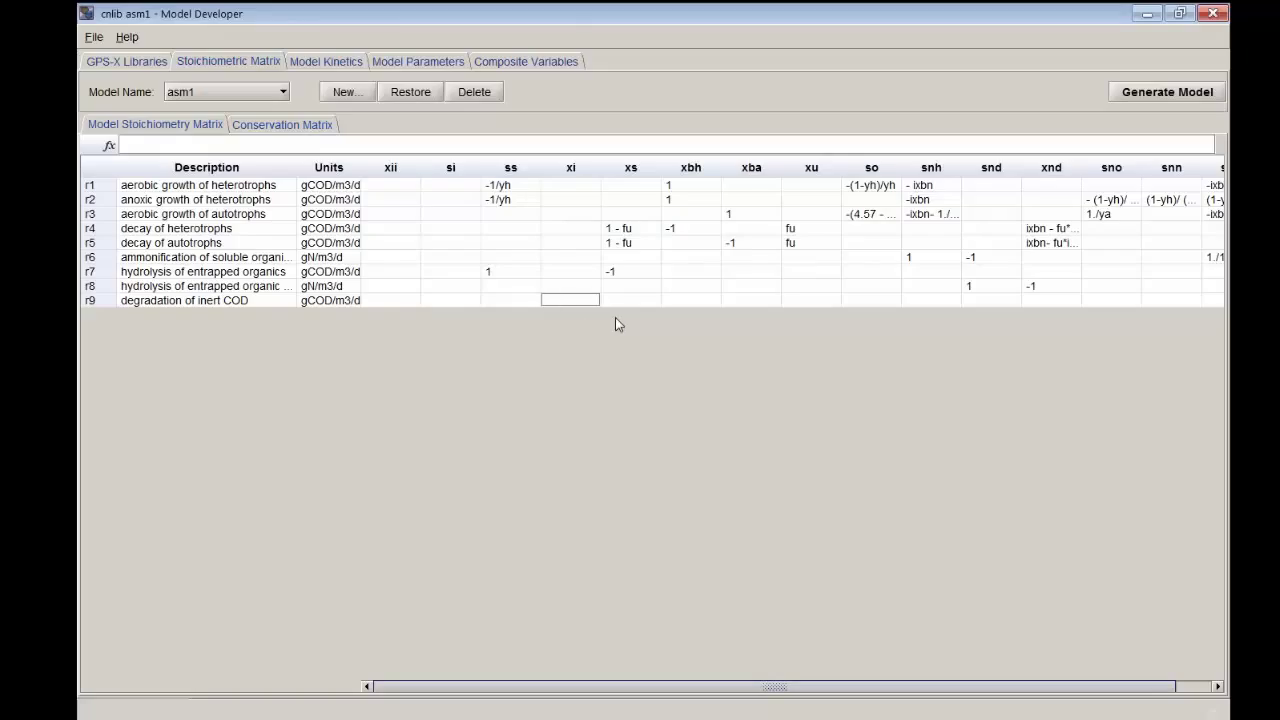
type("-1")
key("Return")
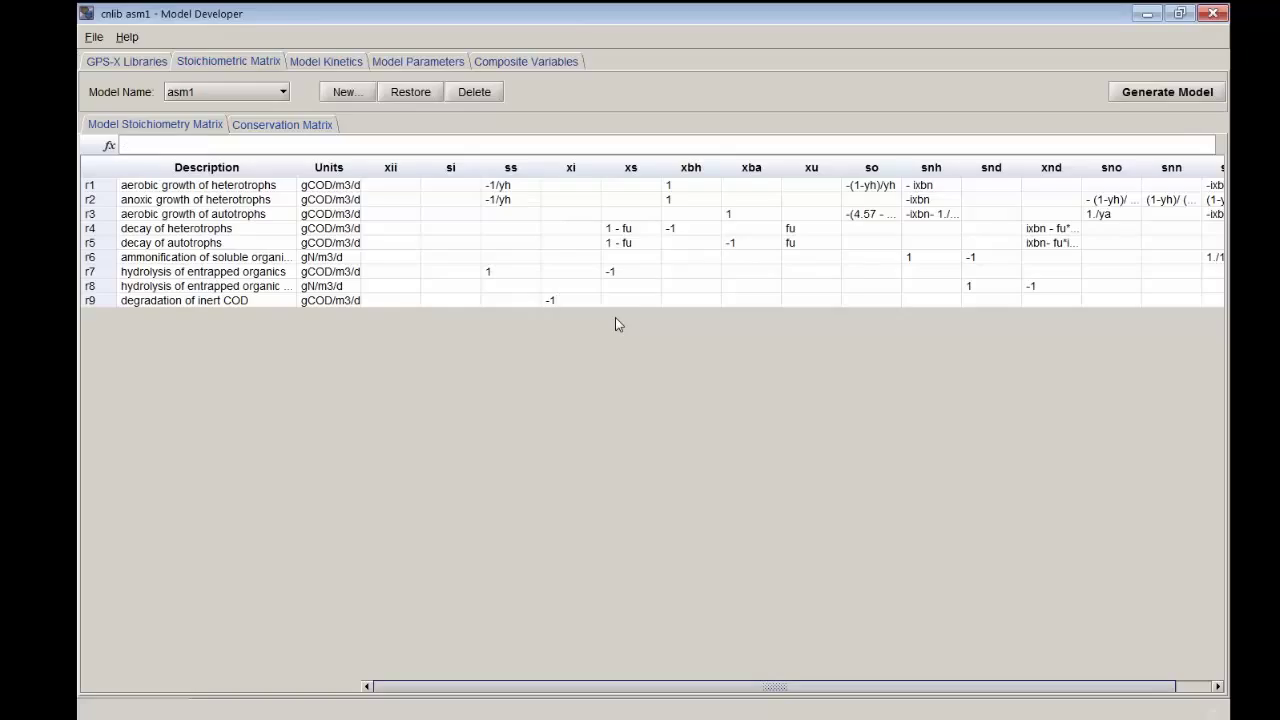
double_click(630, 300)
type("1")
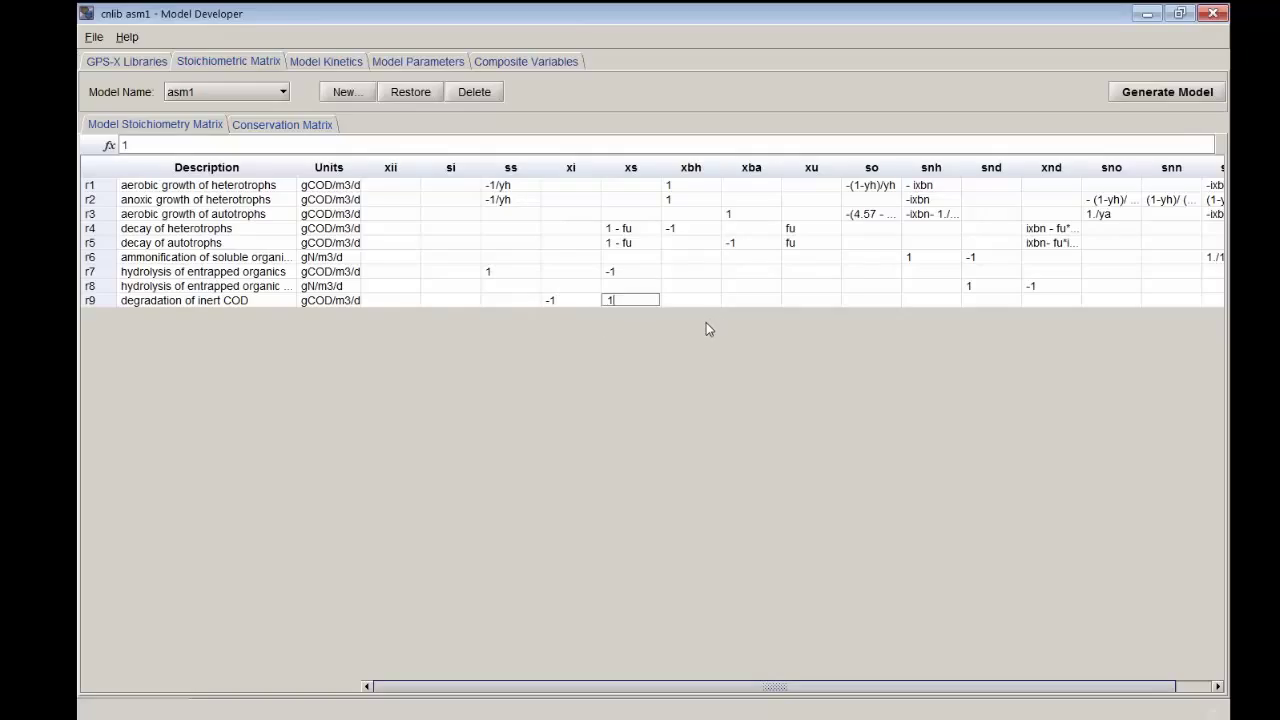
key("Return")
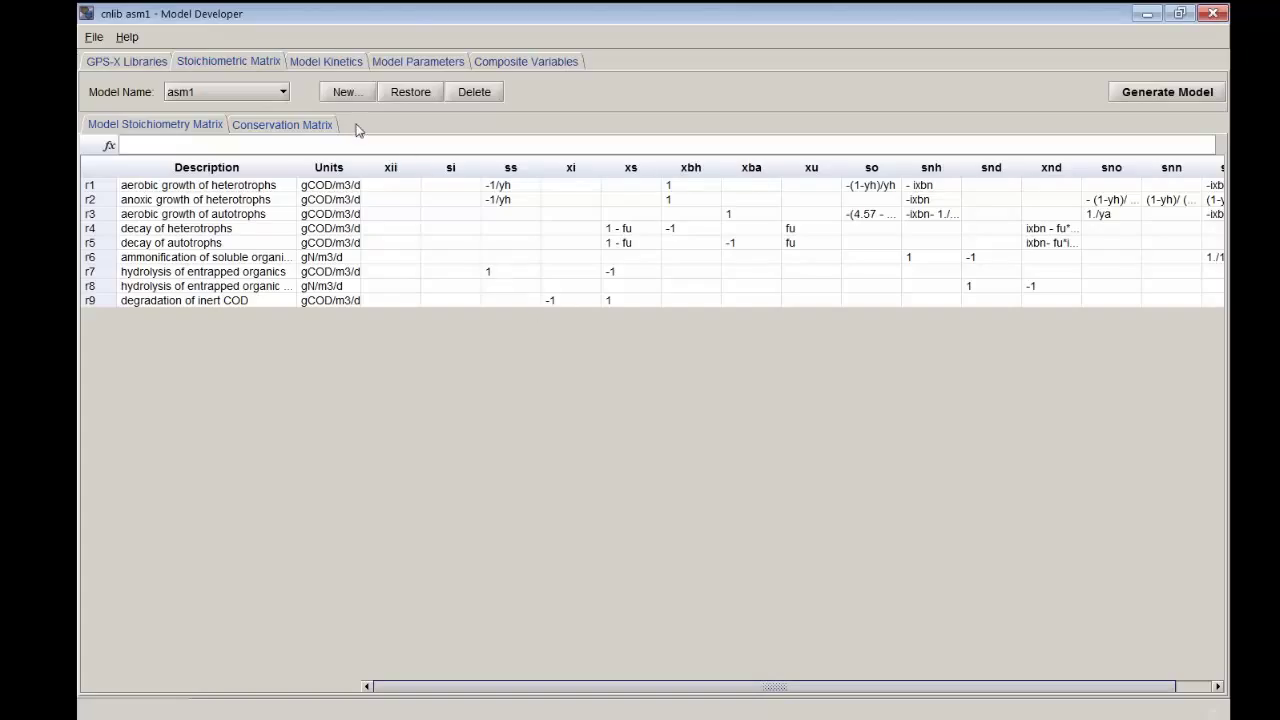
Step: Enter kdeg*xi as the kinetic equation for r9, the degradation of inert COD
left_click(325, 64)
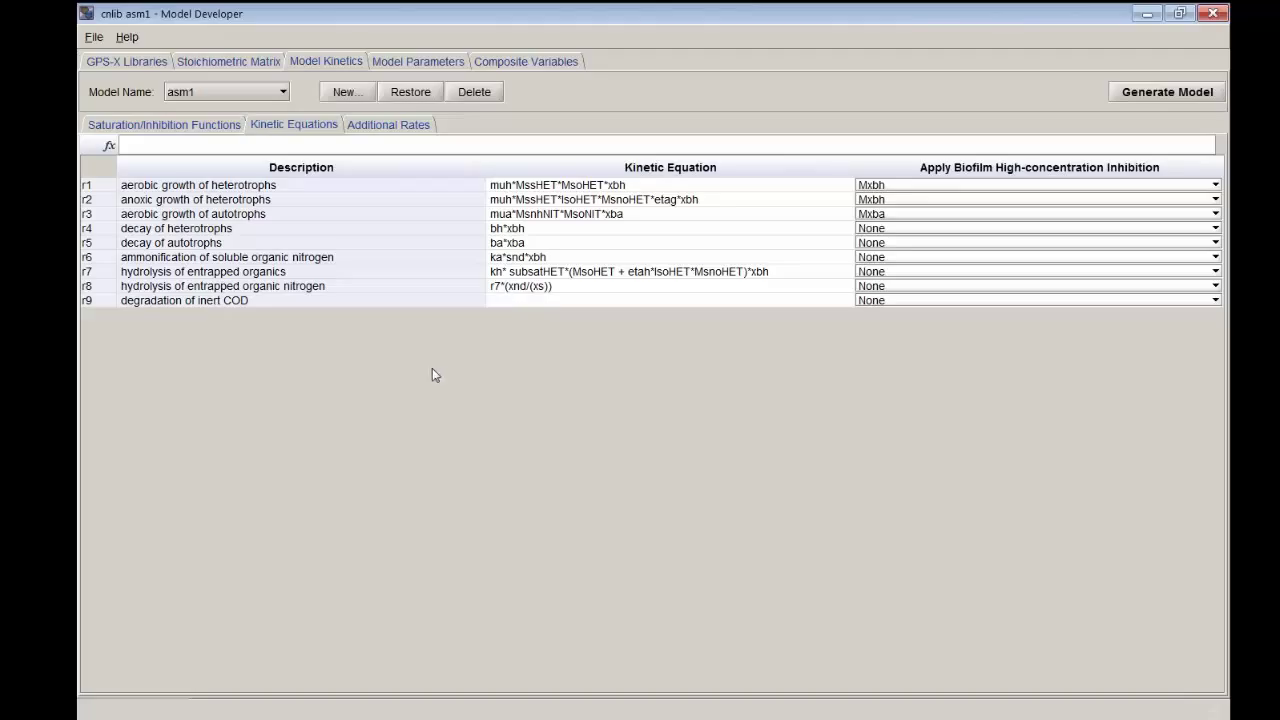
double_click(498, 300)
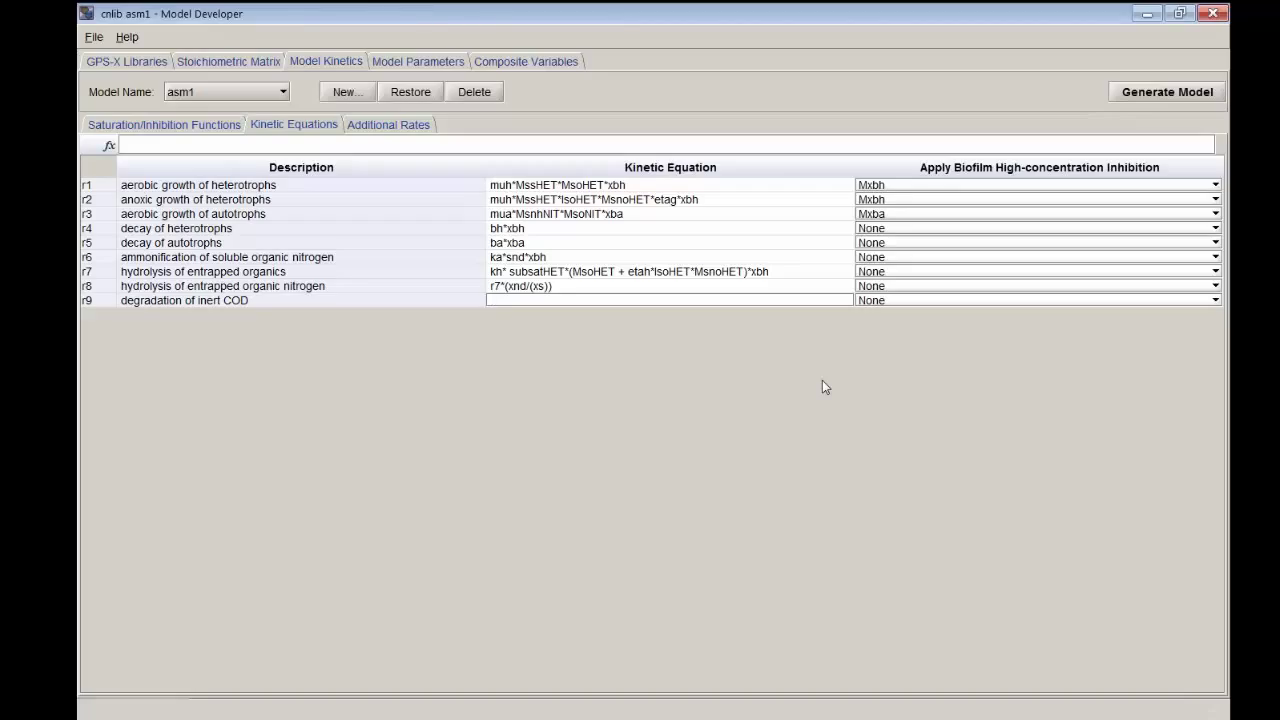
type("kdeg*xi")
key("Return")
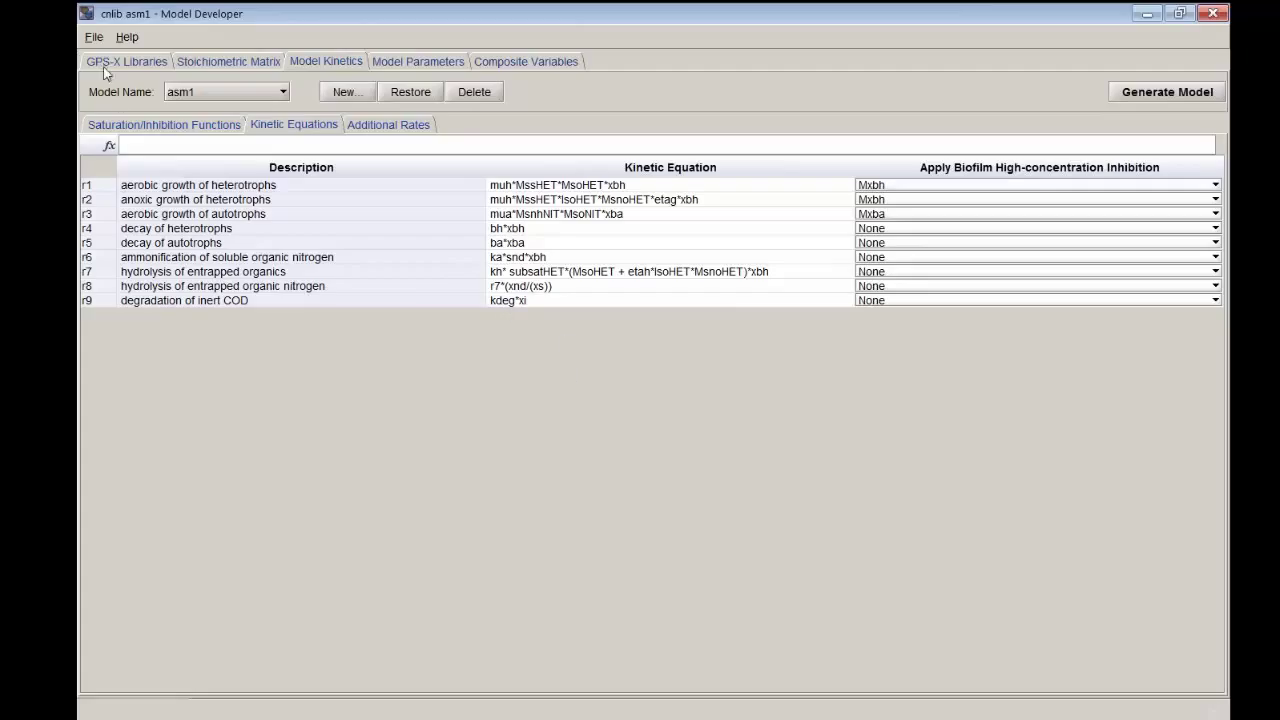
Step: Validate the model to check for invalid equation parameters, then cancel the validation
left_click(95, 38)
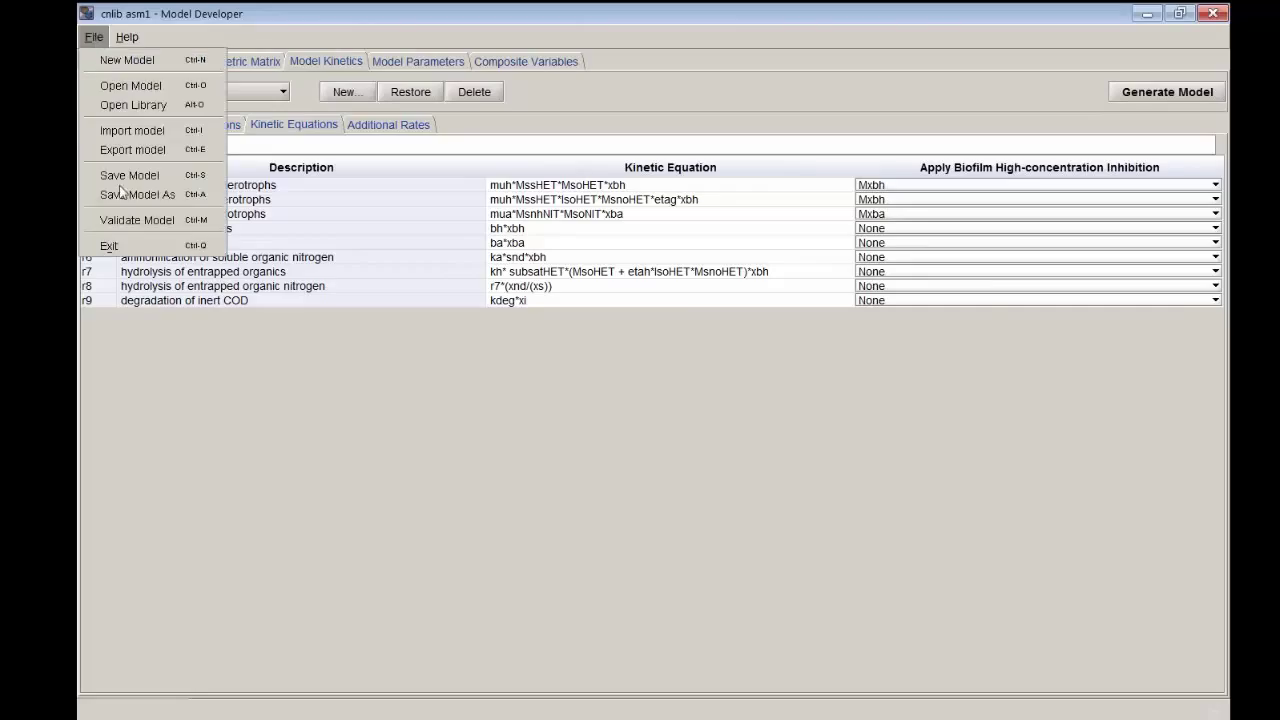
left_click(128, 219)
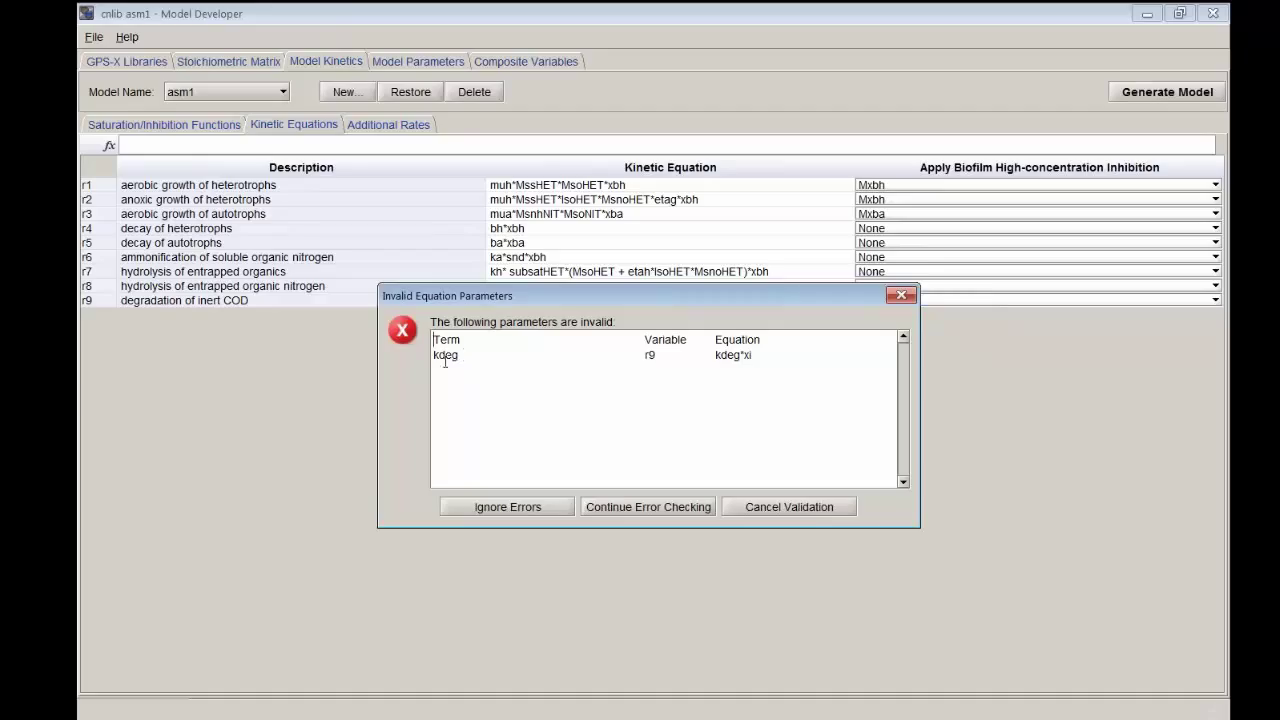
left_click(812, 512)
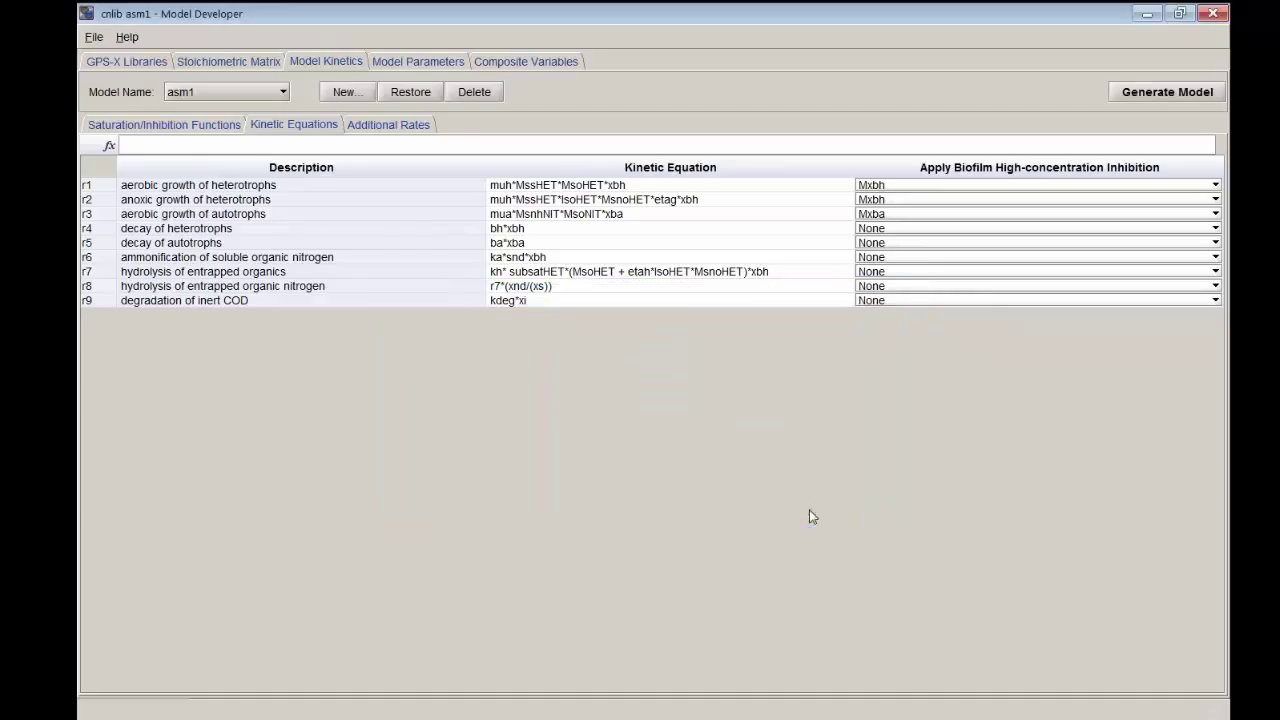
Step: Add a header named "Degradation of Inerts" at the end of the model's kinetic parameters
left_click(431, 61)
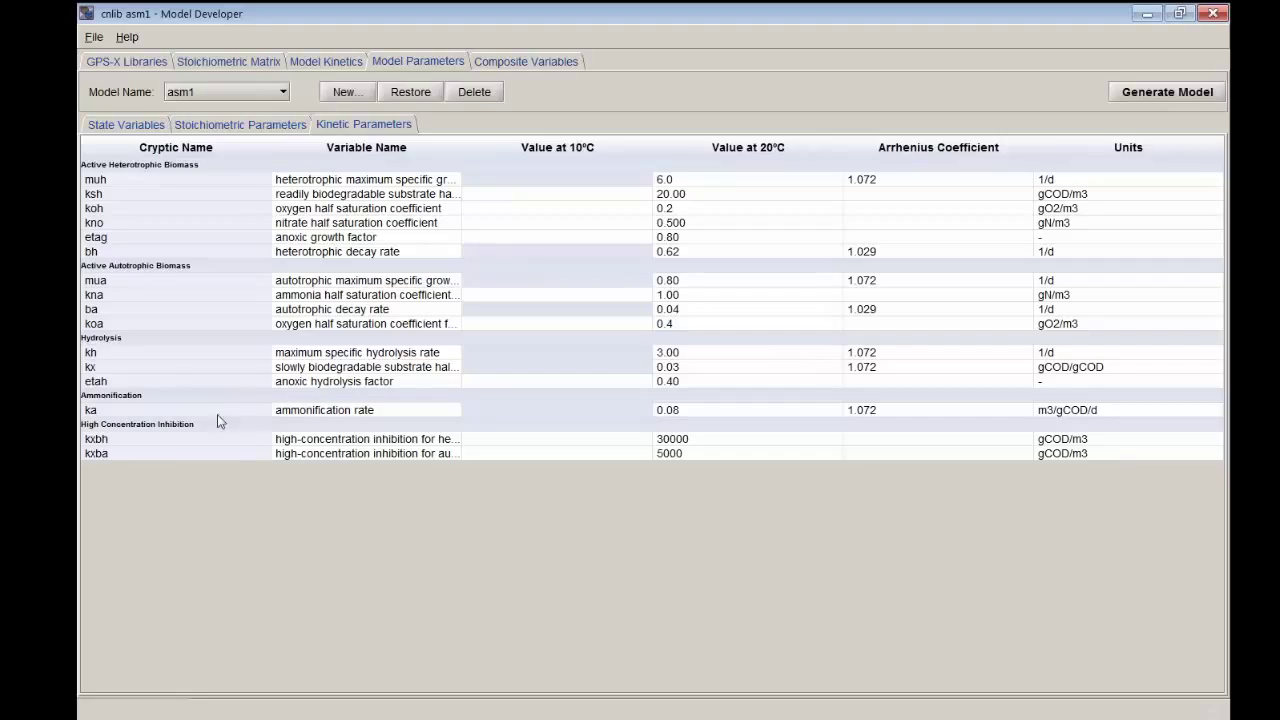
right_click(163, 458)
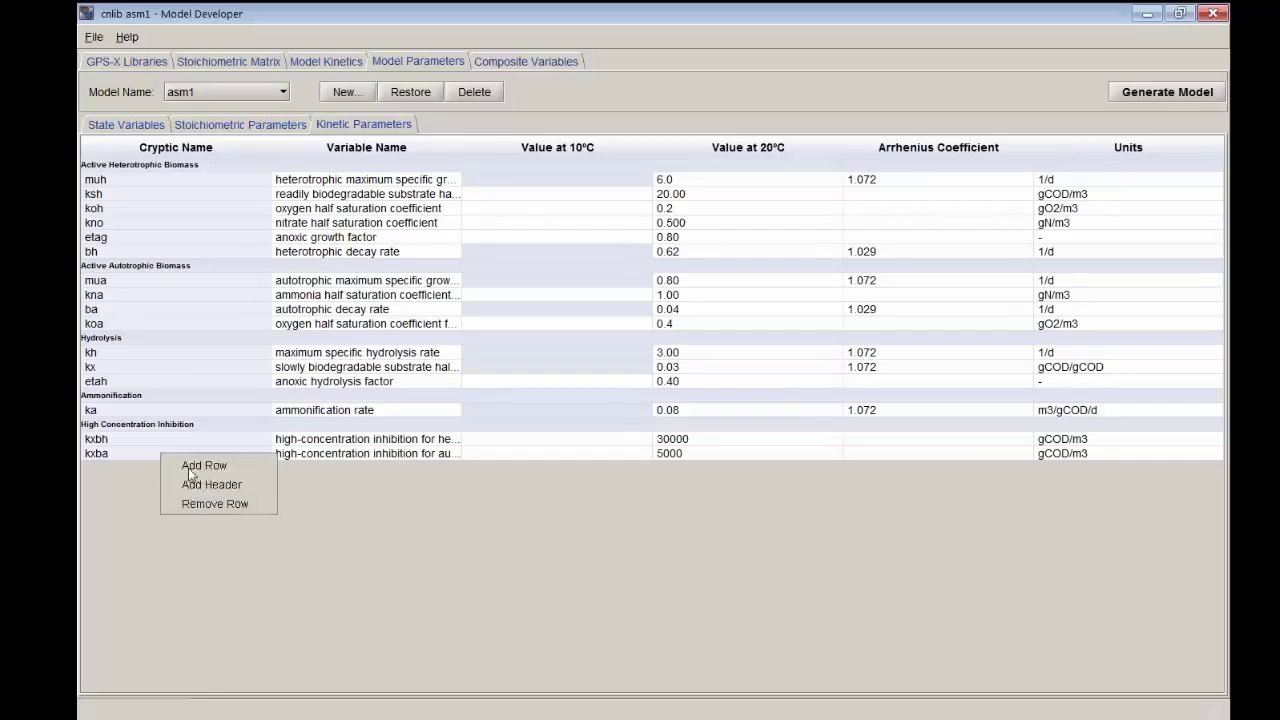
left_click(194, 486)
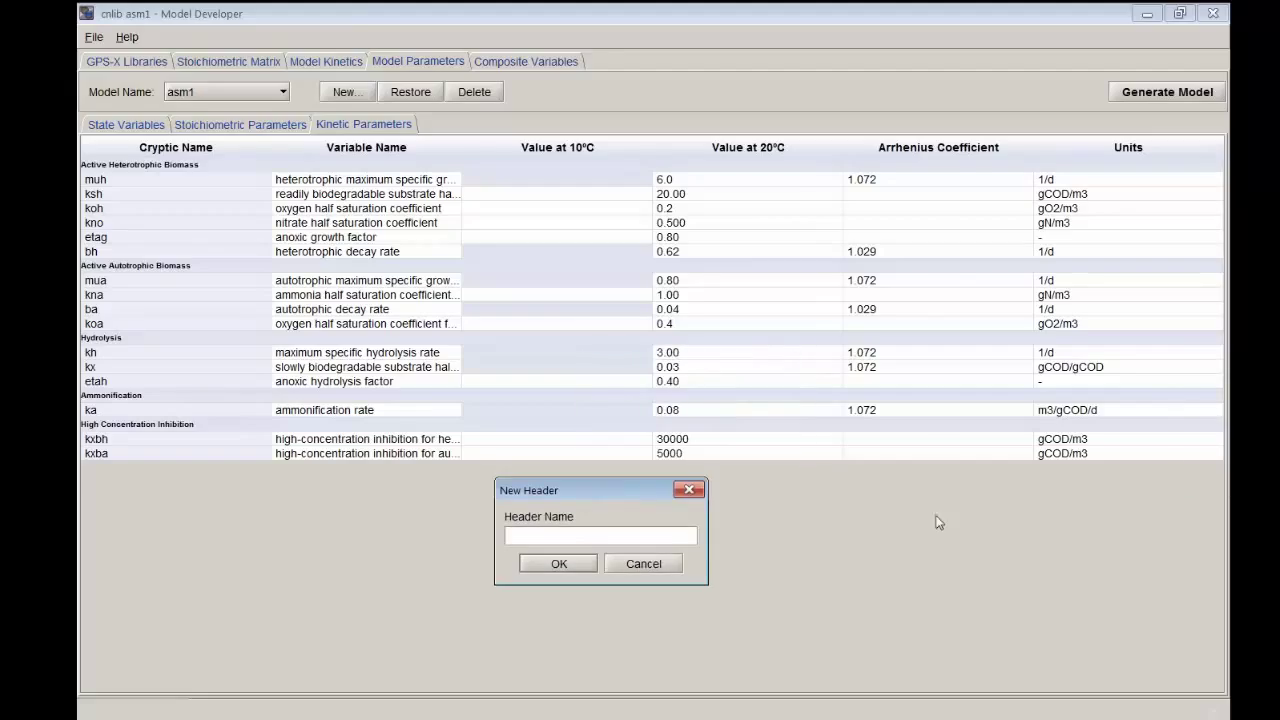
type("Degradation of Inerts")
left_click(546, 563)
Step: Add a parameter row under Degradation of Inerts with cryptic name kdeg and variable name "inert degradation rate constant"
right_click(165, 470)
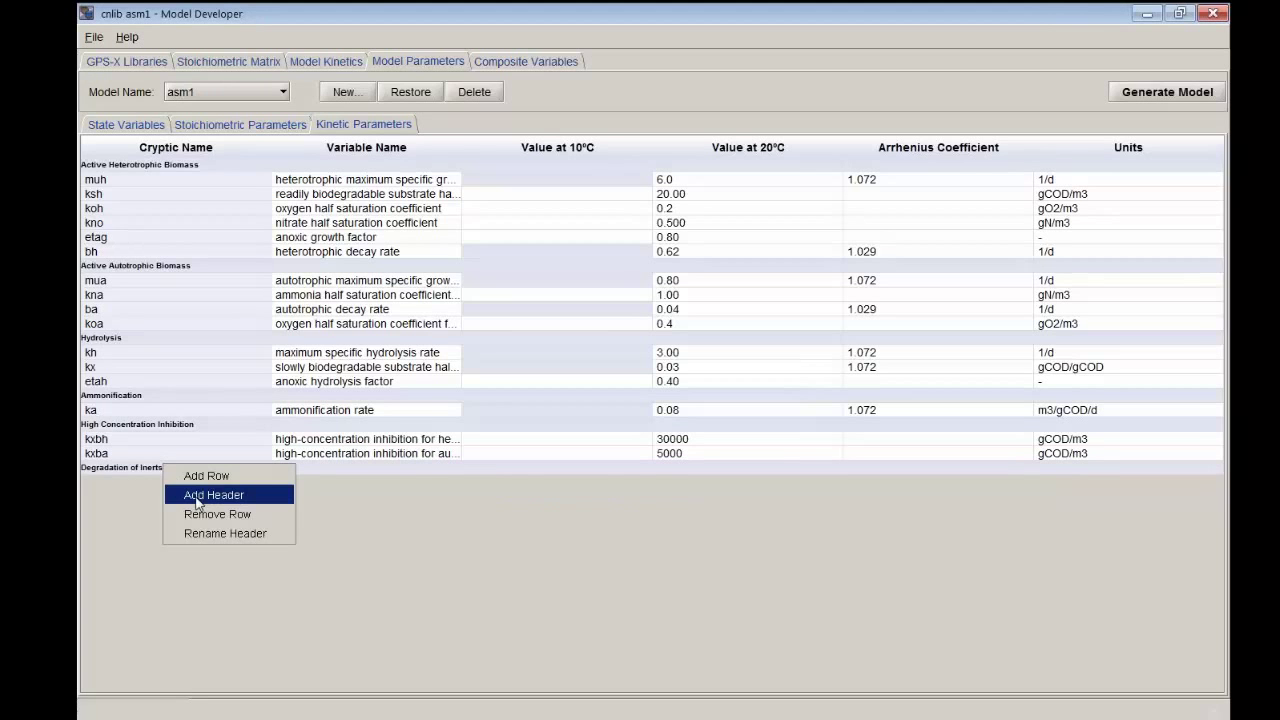
left_click(200, 478)
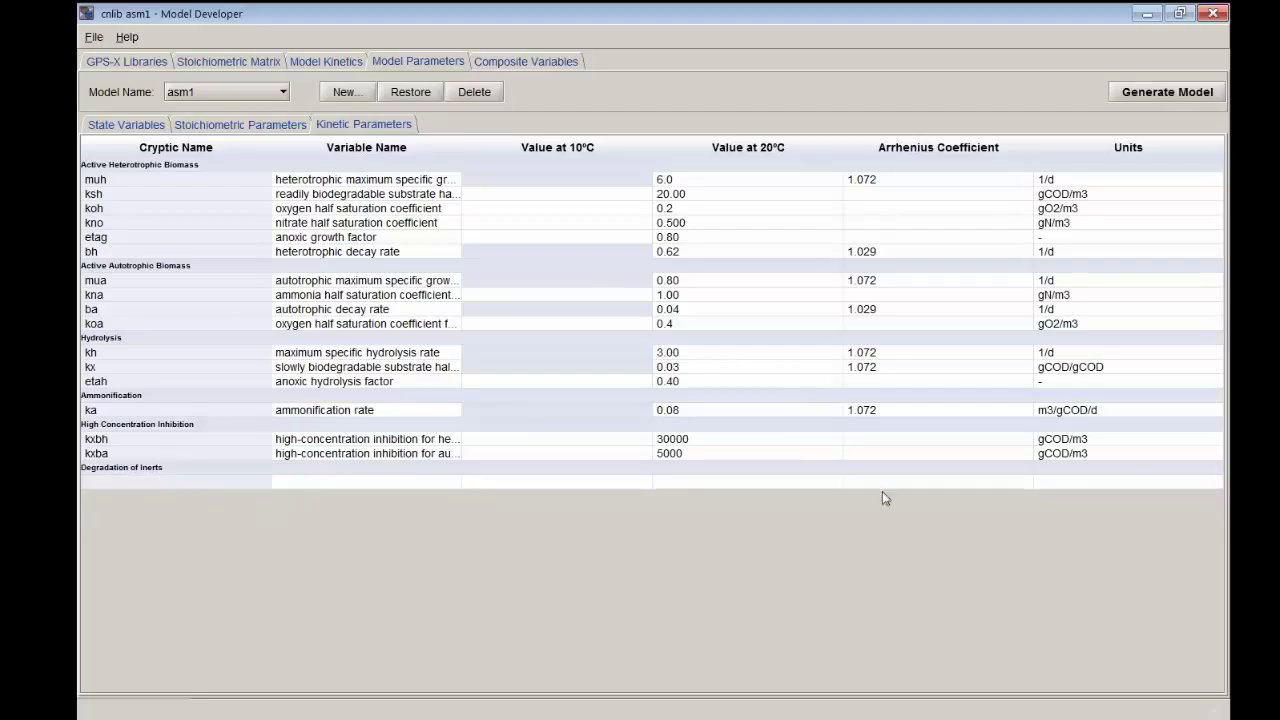
double_click(160, 484)
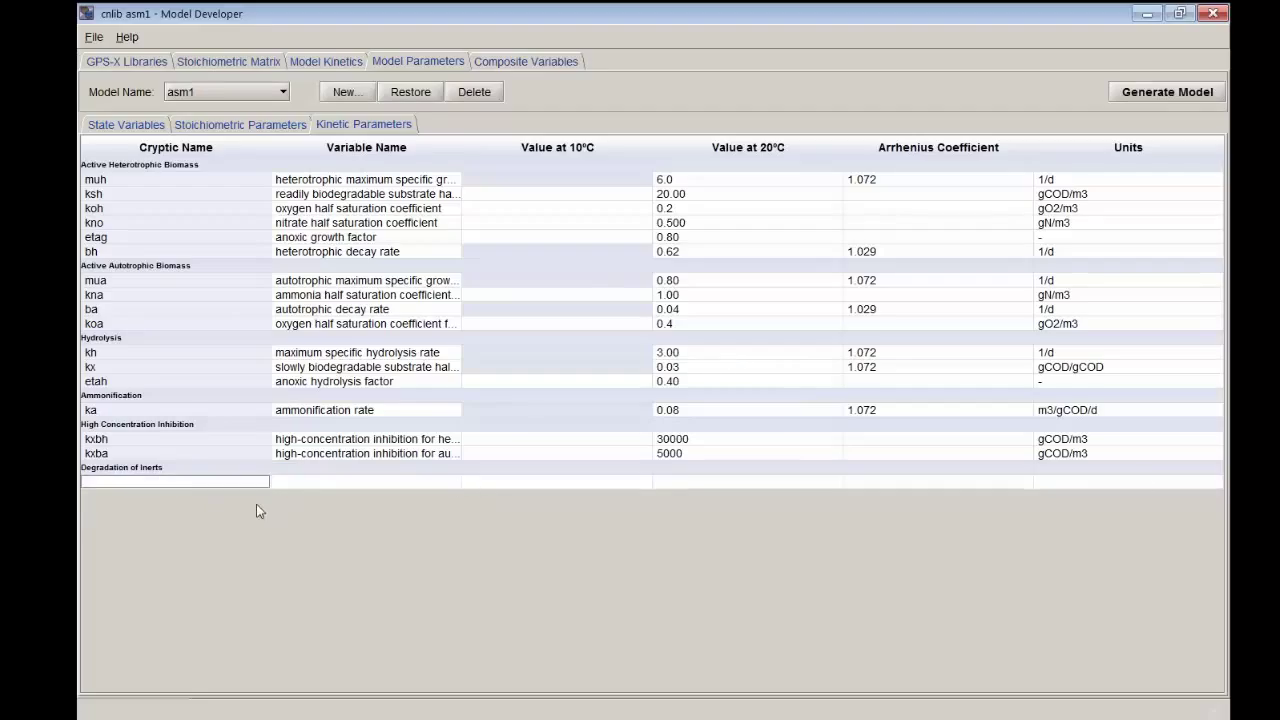
type("kdeg")
key("Return")
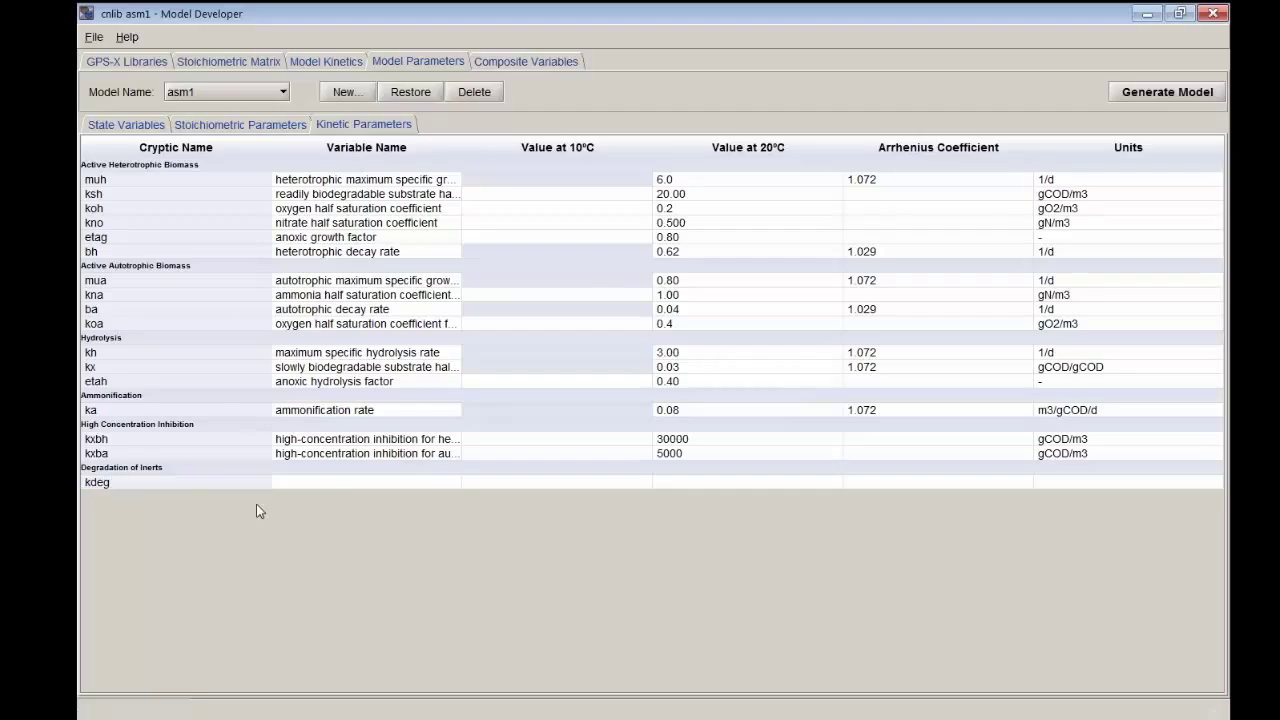
double_click(332, 482)
type("inert degradation ")
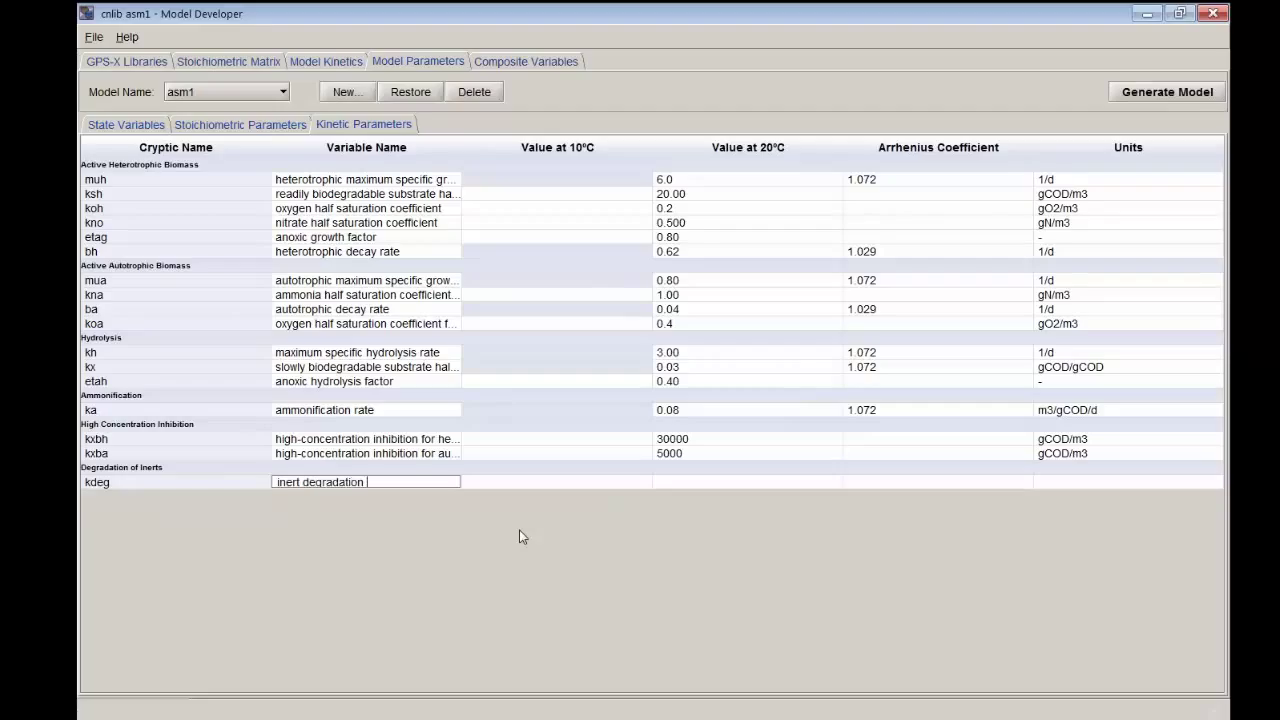
type("rate constant")
key("Return")
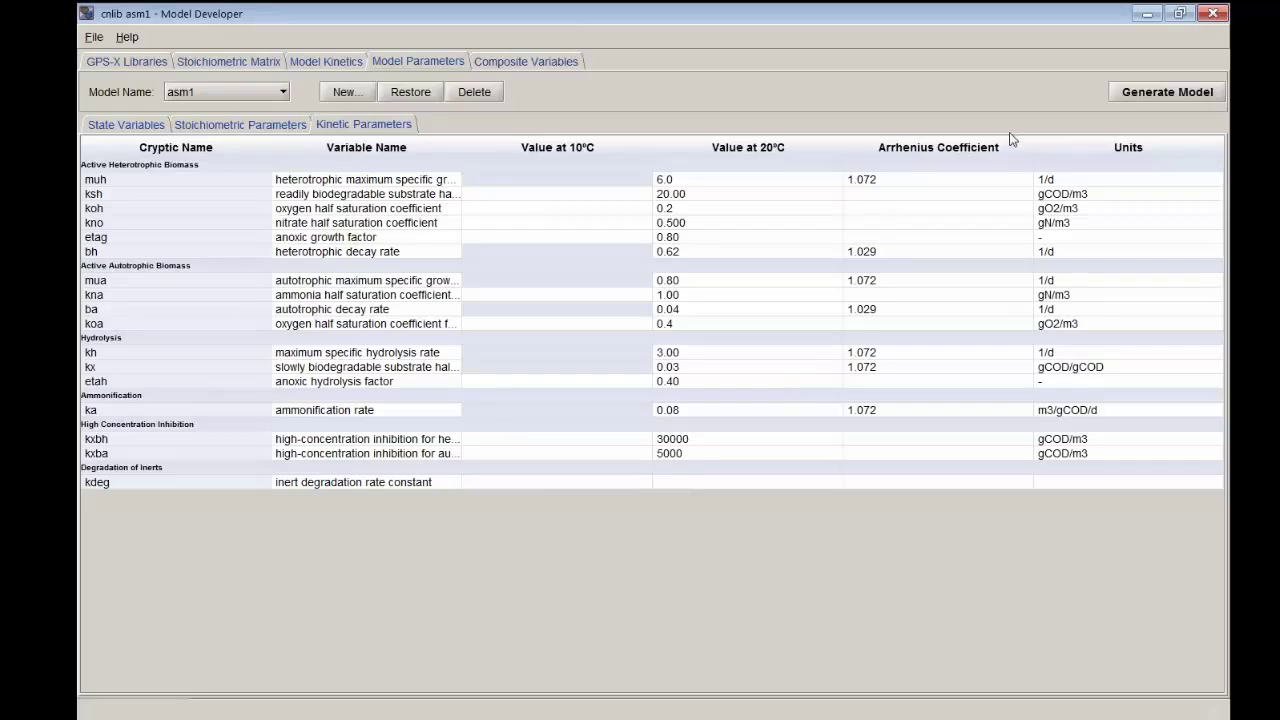
Step: Set kdeg's value at 20ºC to 0.05 and its Arrhenius coefficient to 1.072
double_click(688, 485)
type("0.05")
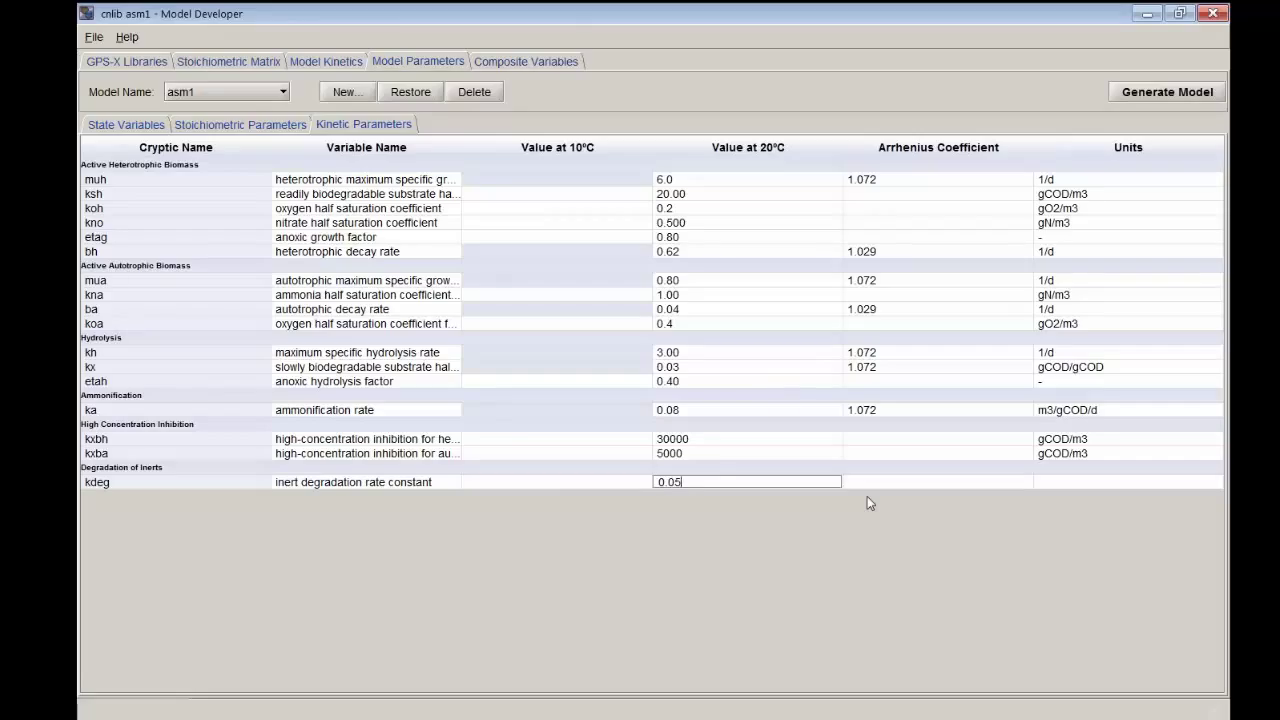
key("Return")
double_click(858, 486)
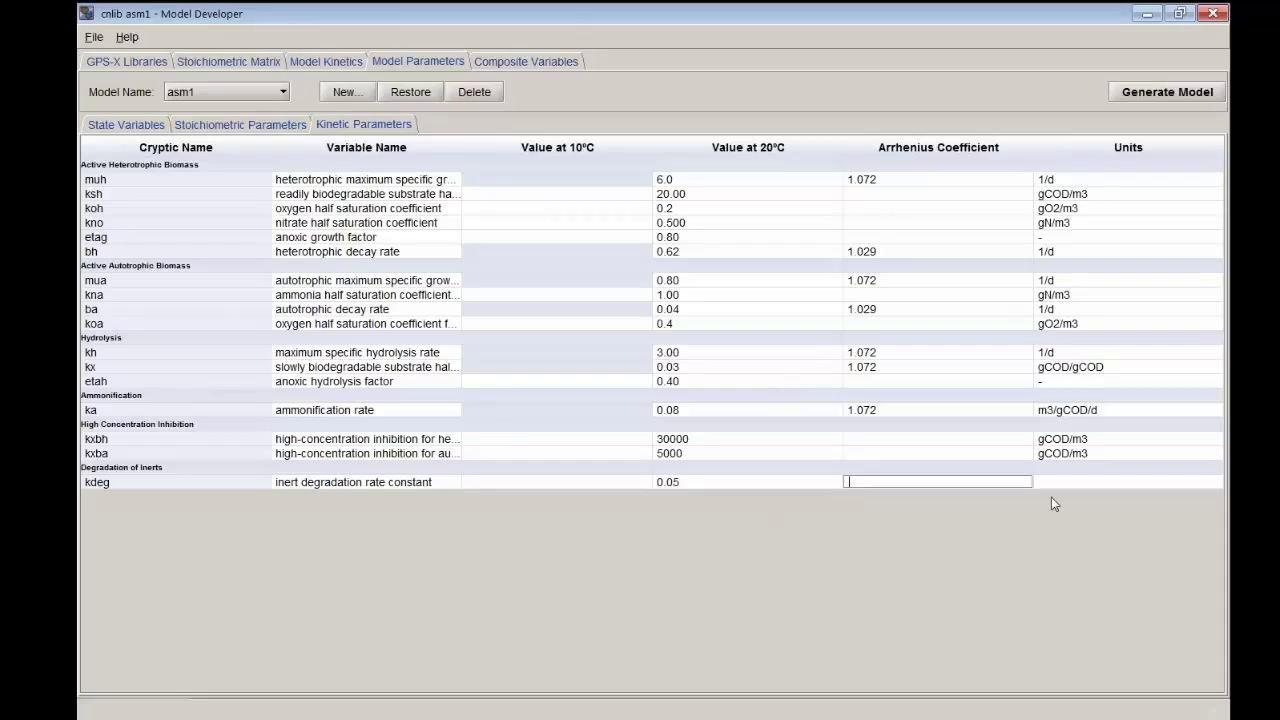
type("1.072")
key("Return")
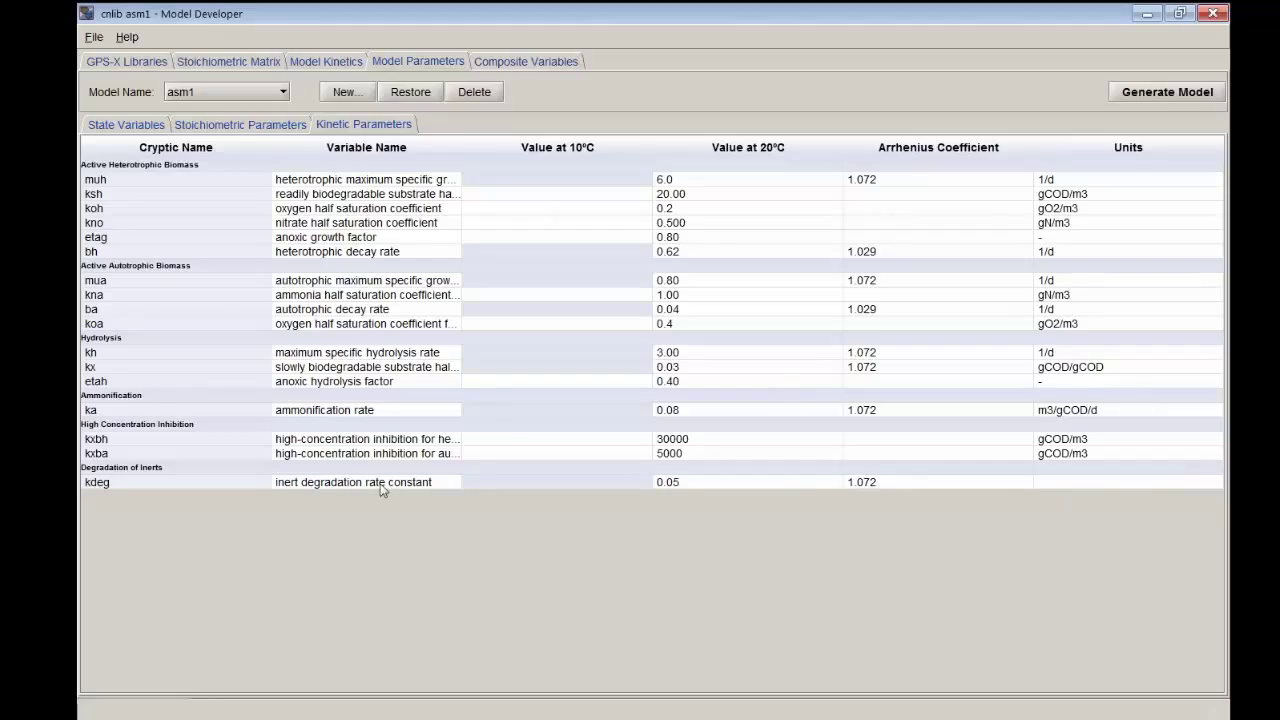
Step: Set the units of the kdeg inert degradation rate constant to 1/d
double_click(1115, 484)
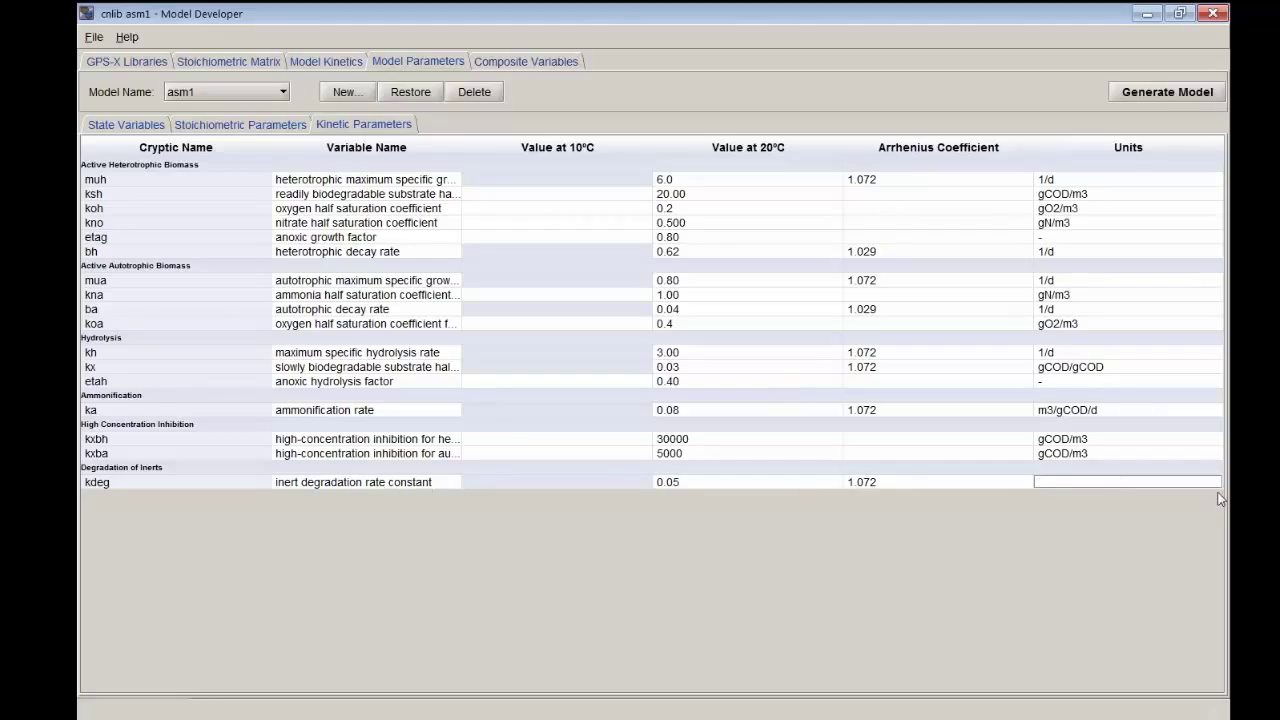
type("1/d")
key("Return")
Step: Validate the asm1 model and dismiss the validation message
left_click(94, 37)
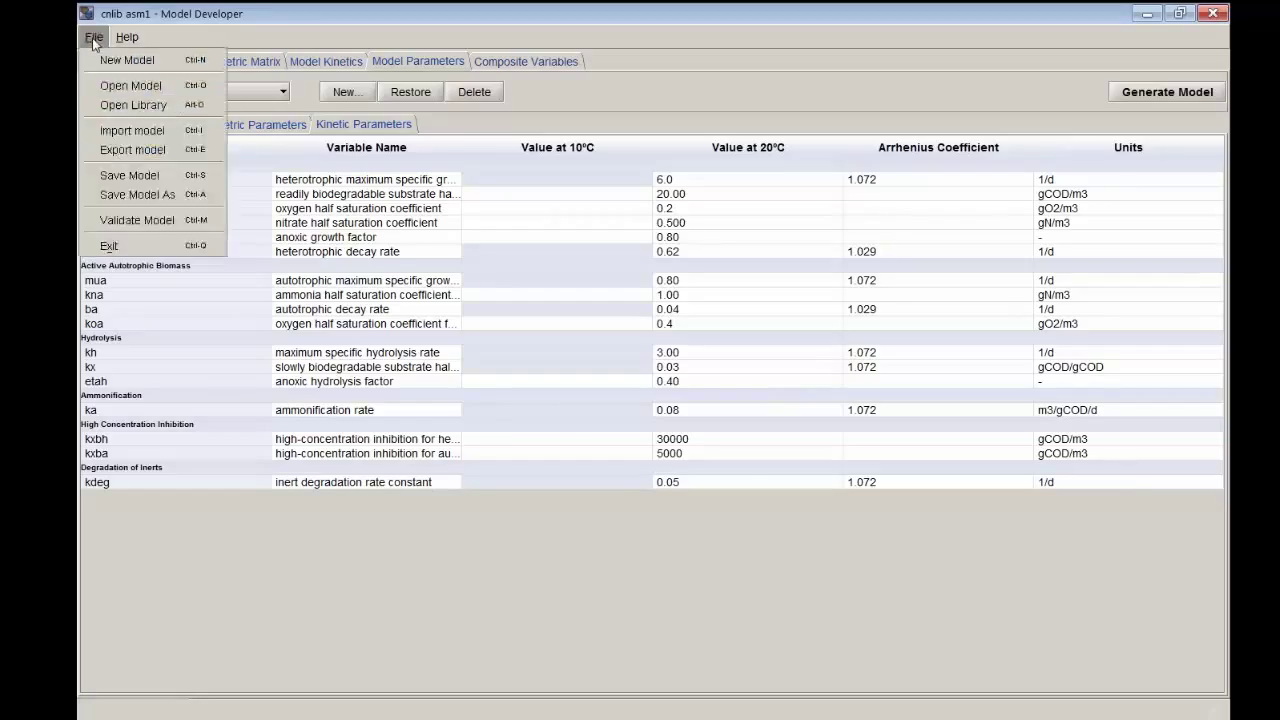
left_click(160, 220)
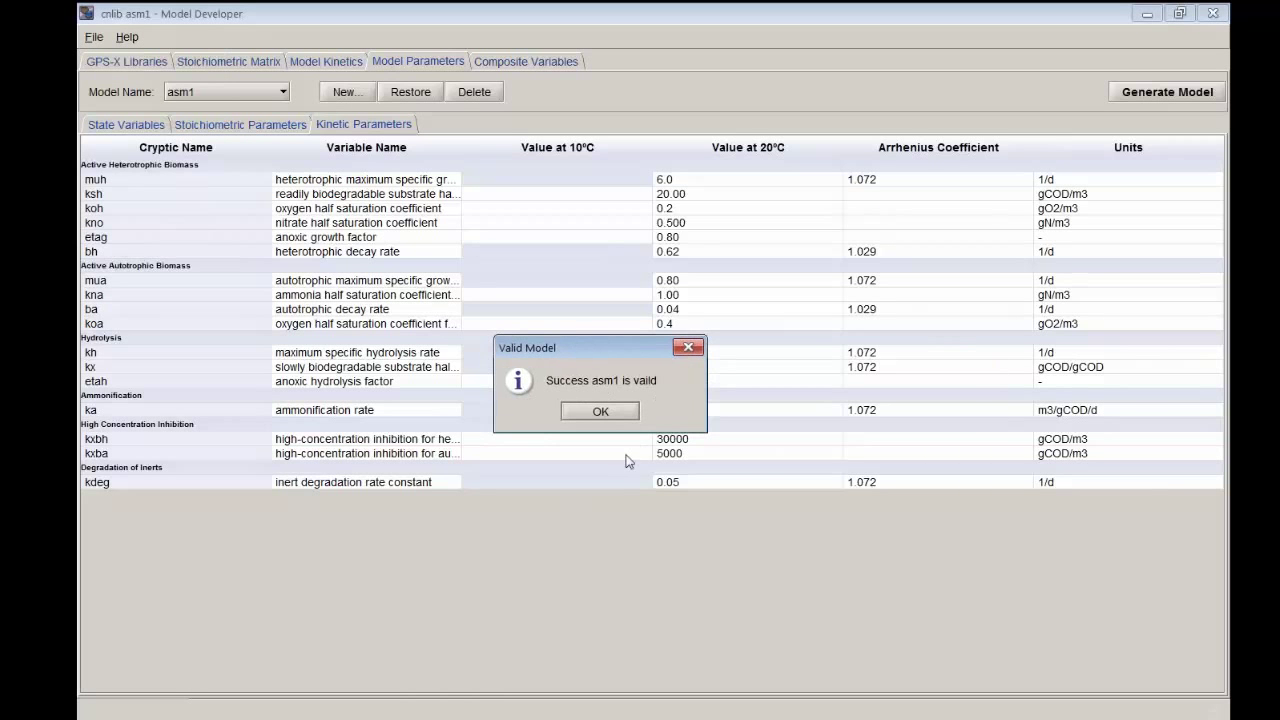
left_click(600, 411)
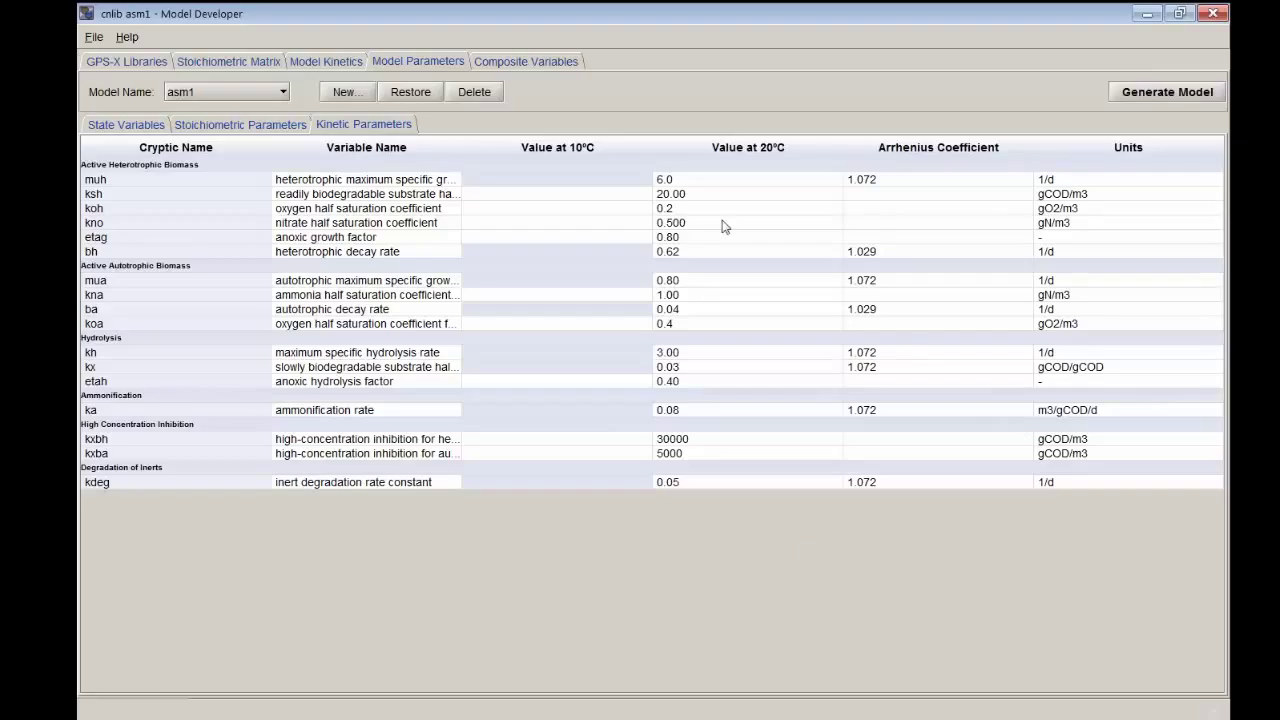
Step: Generate the asm1 model into C:\GPS-X64\cnlib for the Completely Mixed CSTR object and check the generated files in the cnlib folder
left_click(1163, 93)
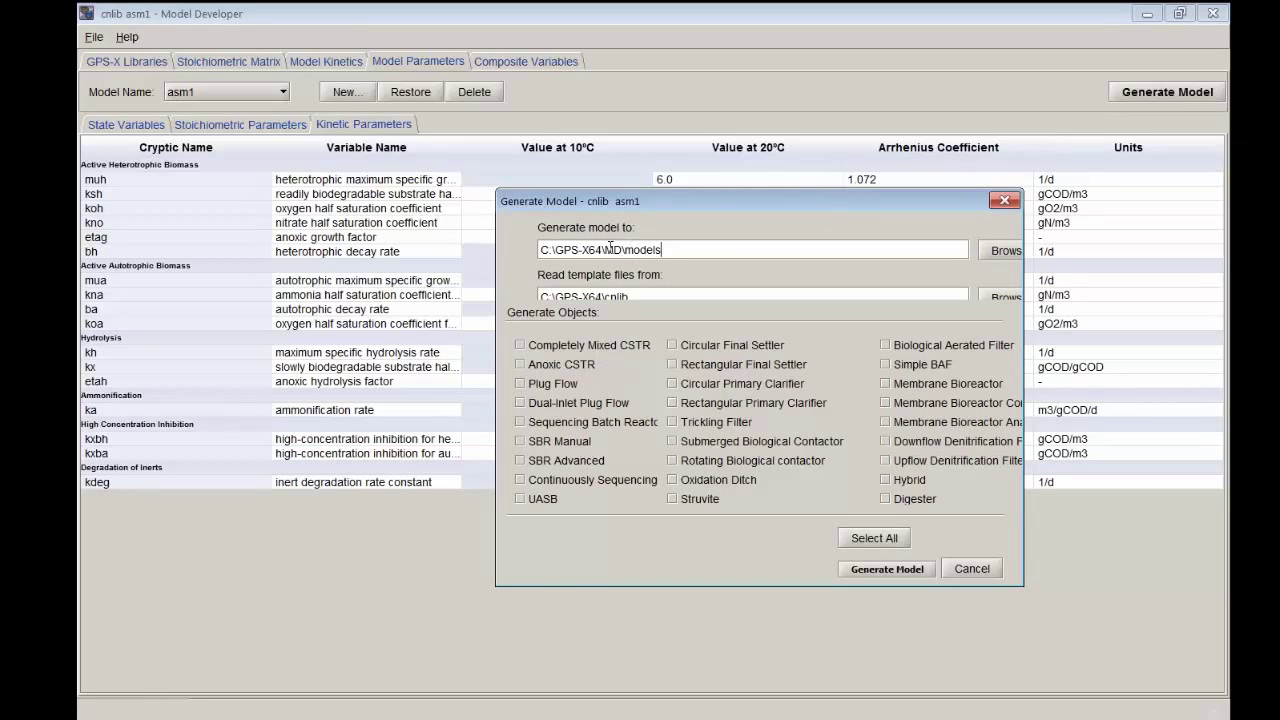
left_click_drag(604, 249, 773, 249)
type("cnlib")
left_click(590, 348)
left_click(886, 569)
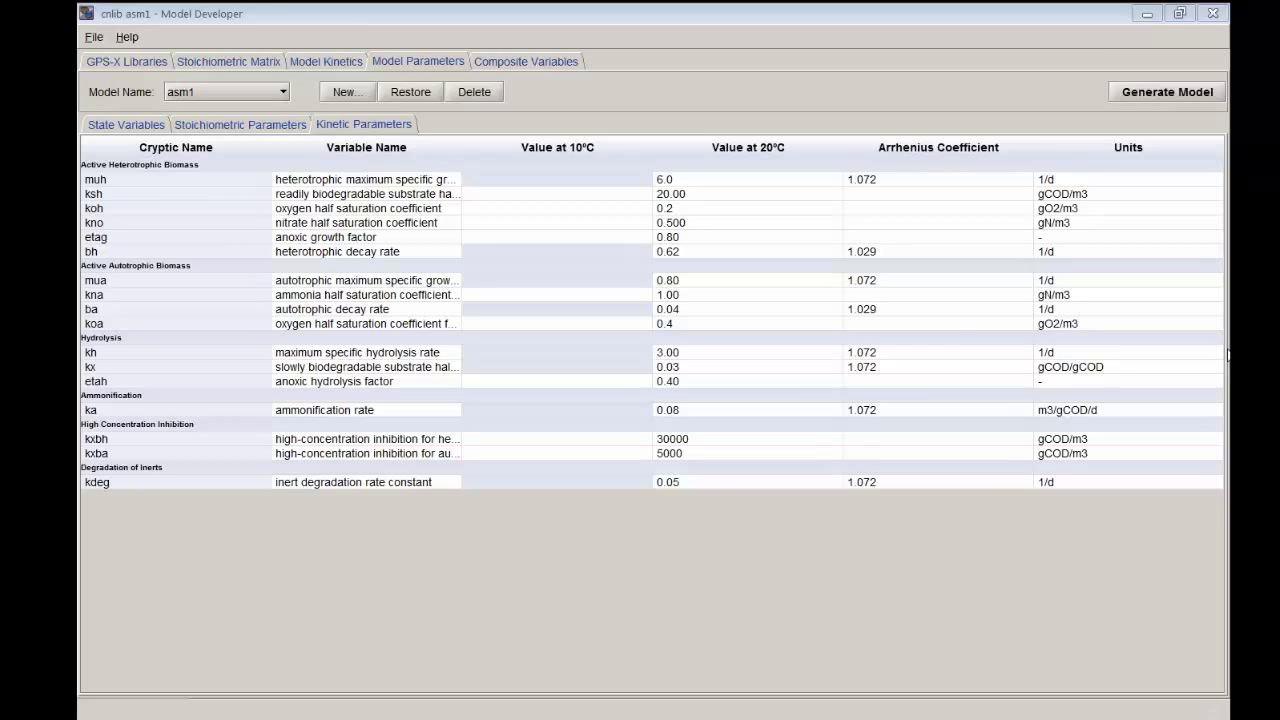
left_click_drag(1279, 99, 970, 93)
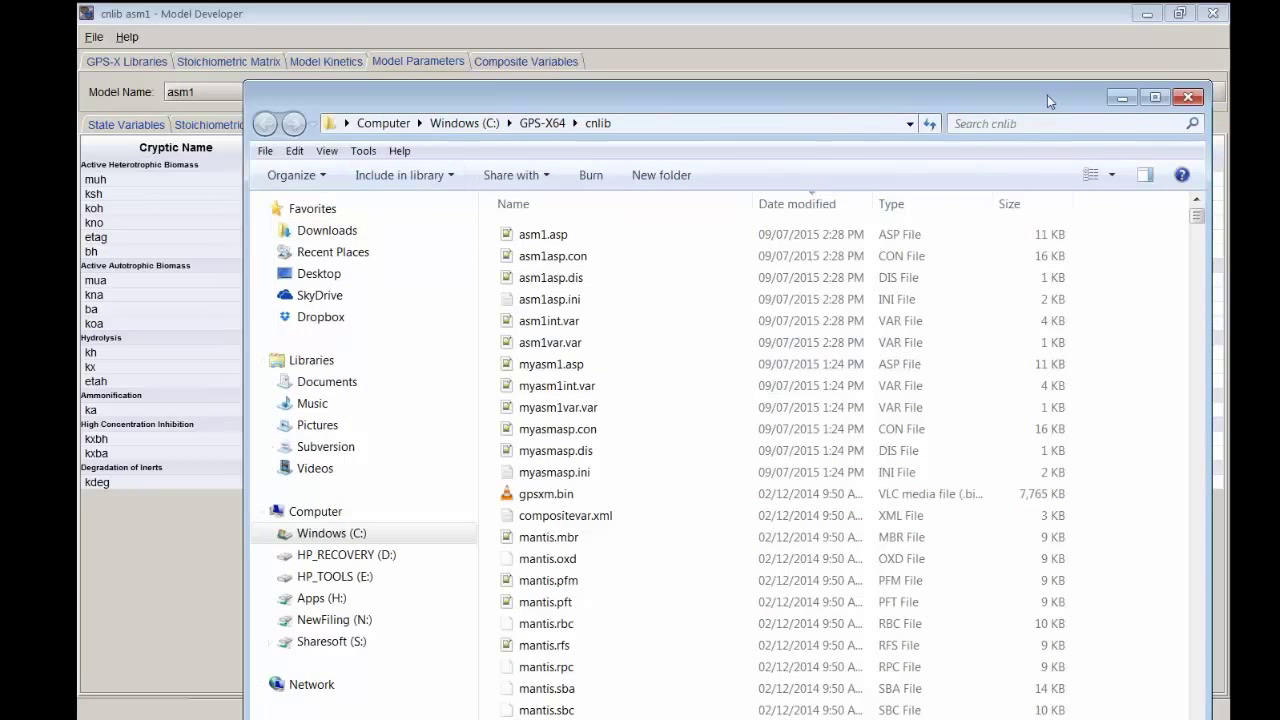
left_click_drag(1022, 107, 1279, 100)
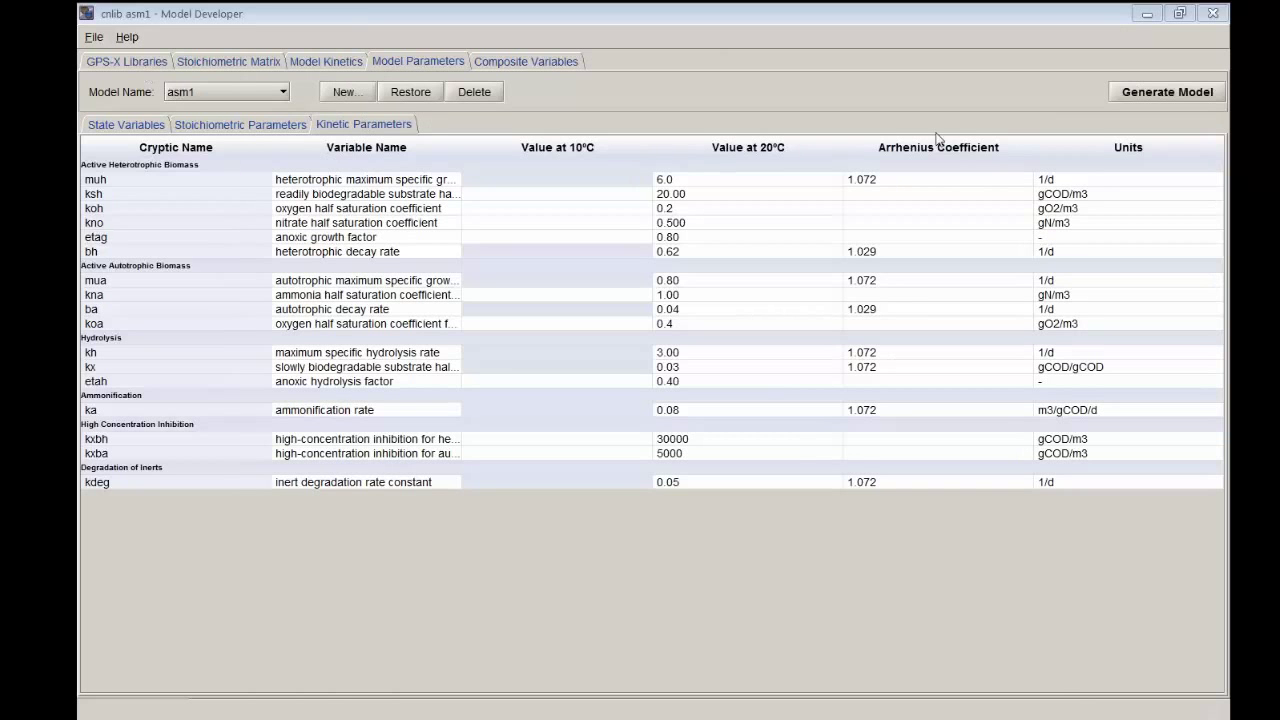
Step: Save a copy of the model under the name myasm1 in C:\GPS-X64\MD\models
left_click(95, 37)
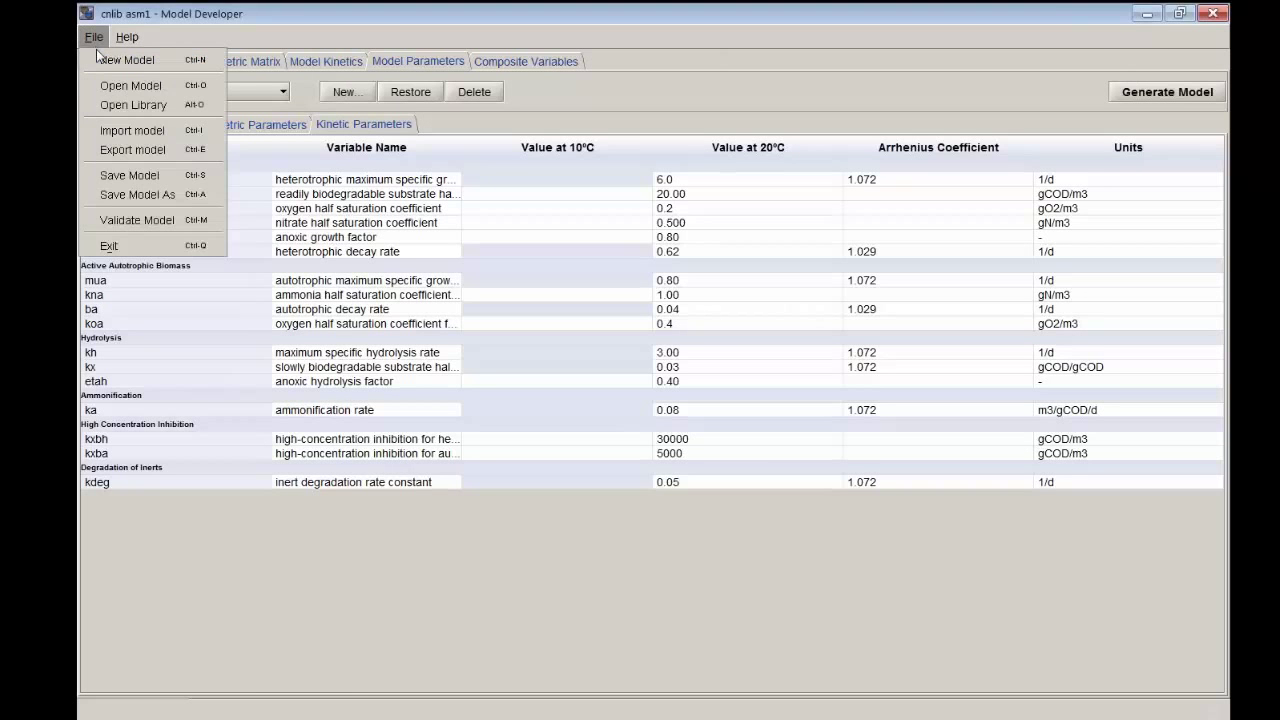
left_click(137, 194)
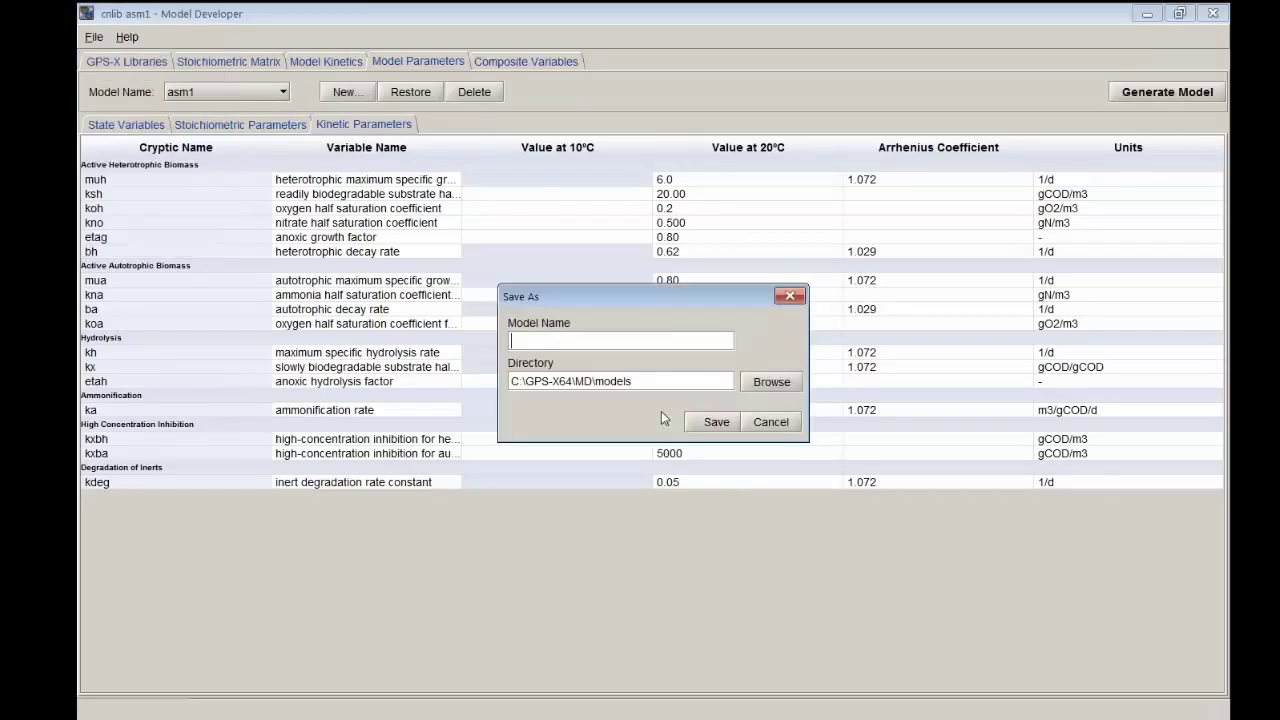
type("myasm1")
left_click(716, 422)
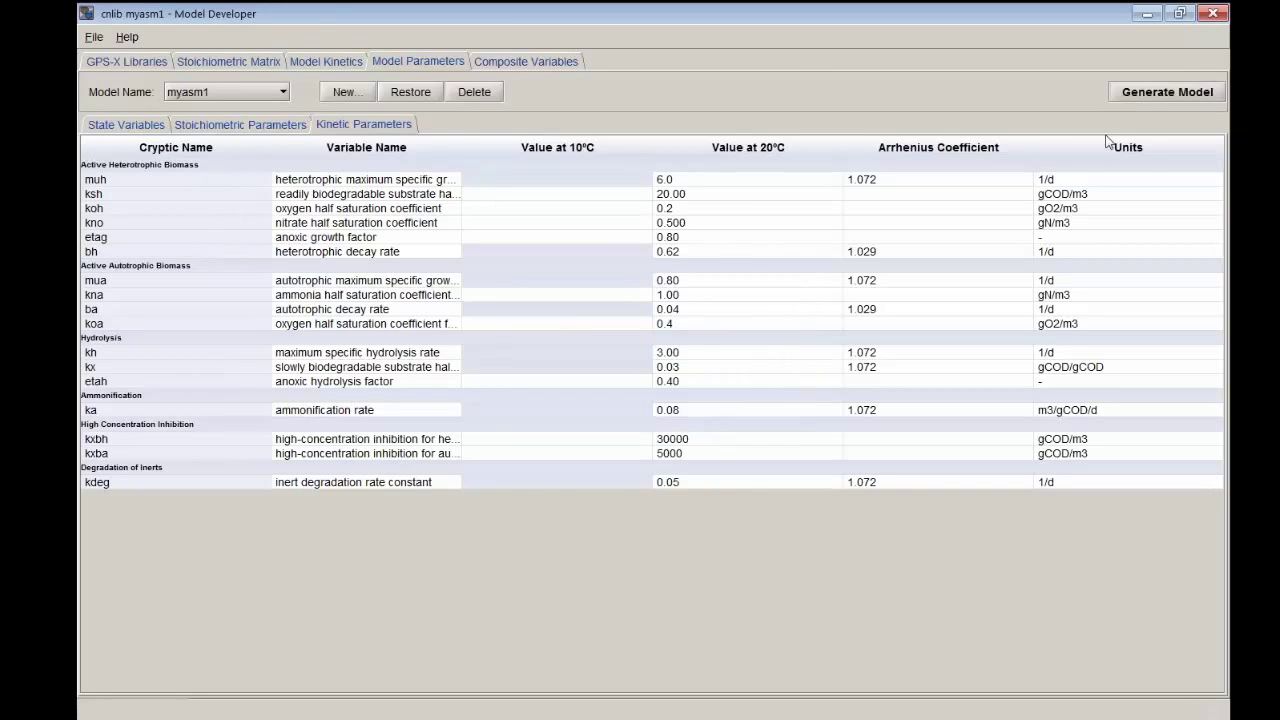
Step: Generate the myasm1 model into C:\GPS-X64\cnlib for the Completely Mixed CSTR and check its files in the cnlib folder
left_click(1167, 91)
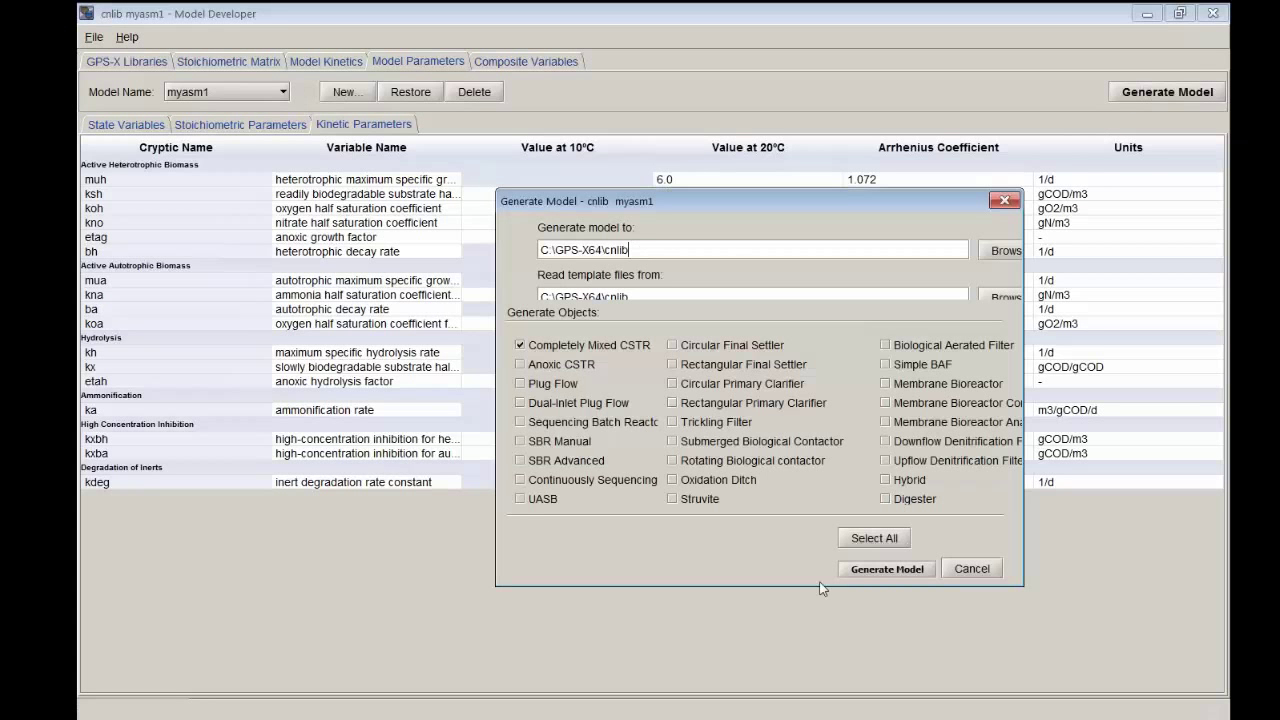
left_click(893, 572)
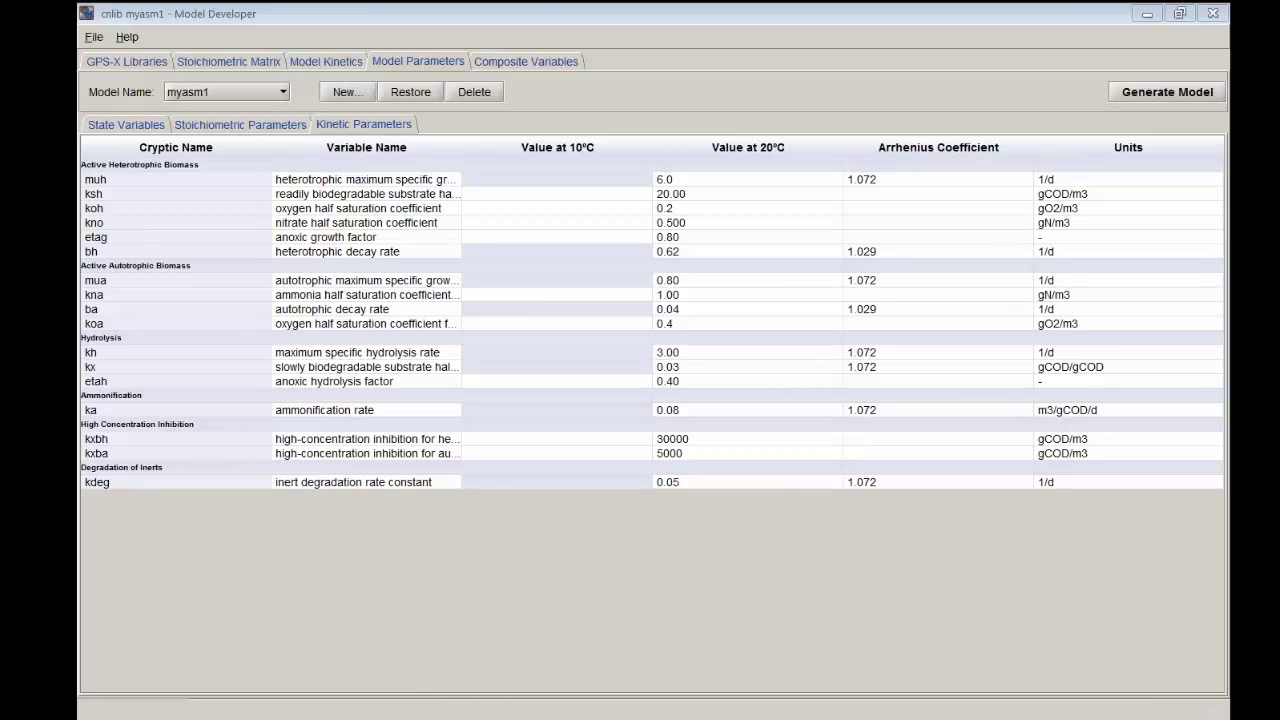
key("alt+Tab")
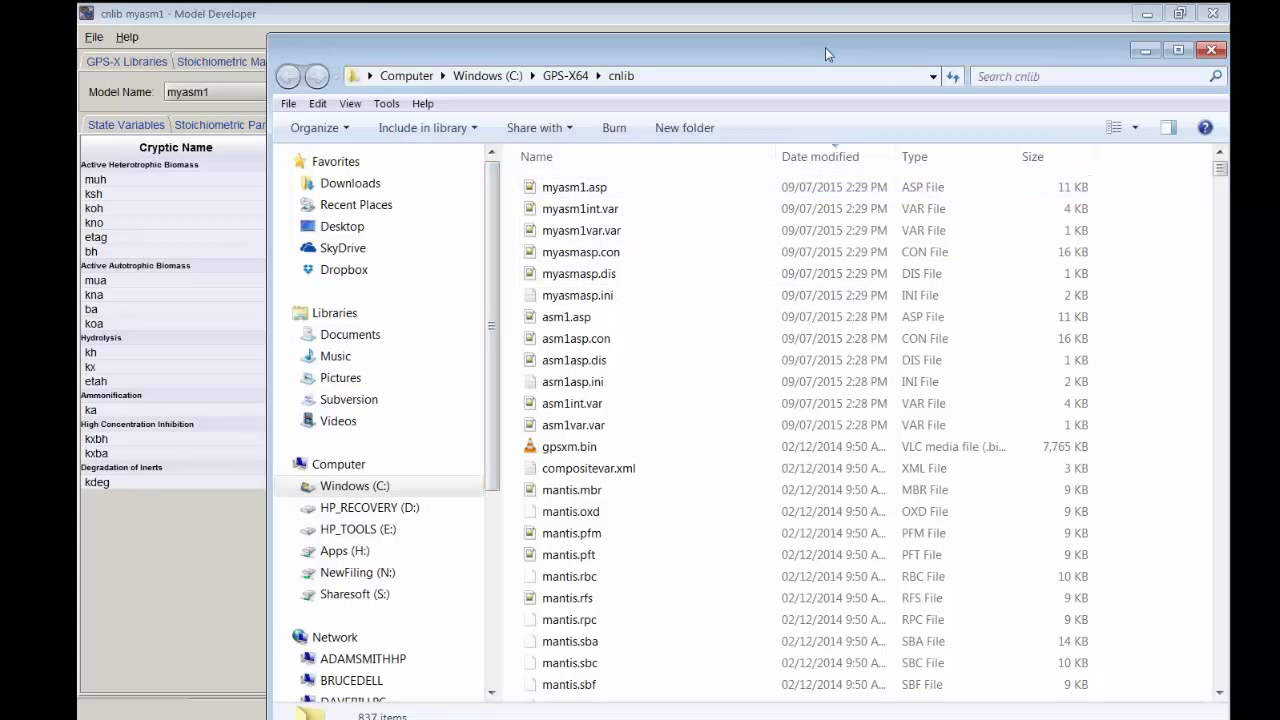
key("alt+Tab")
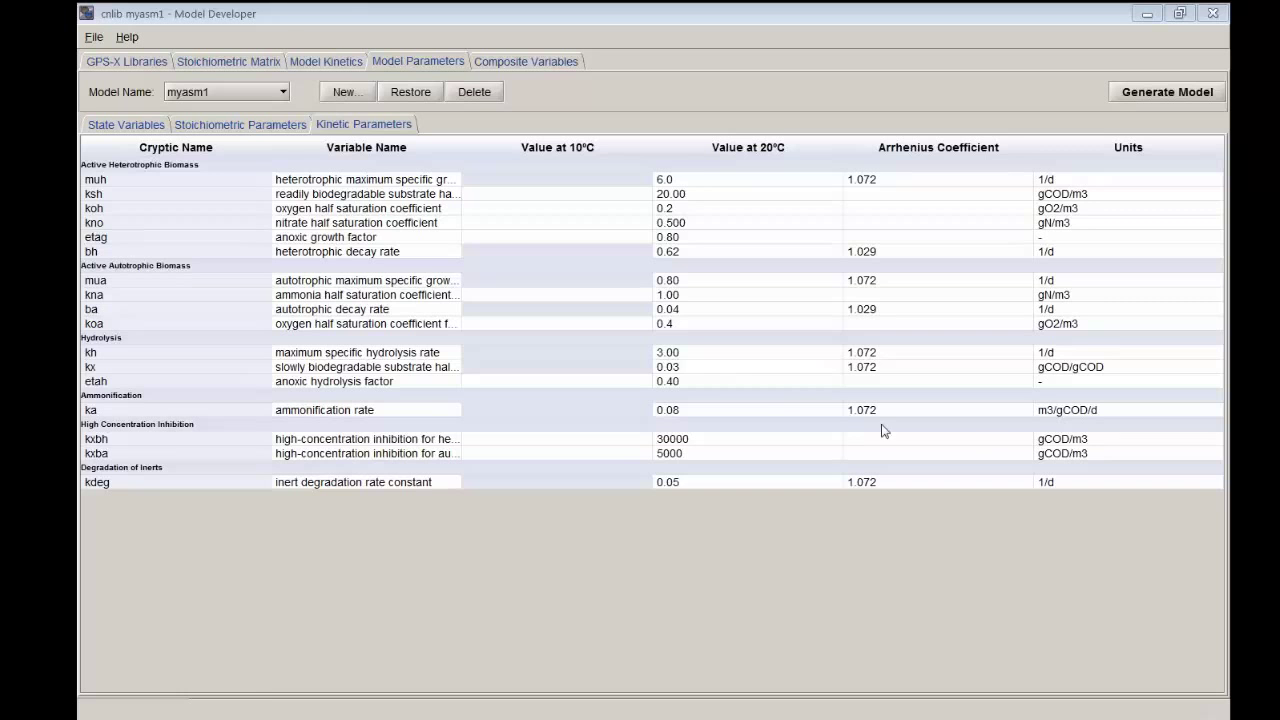
Step: Close Model Developer and bring up GPS-X in a maximized window
left_click(1214, 14)
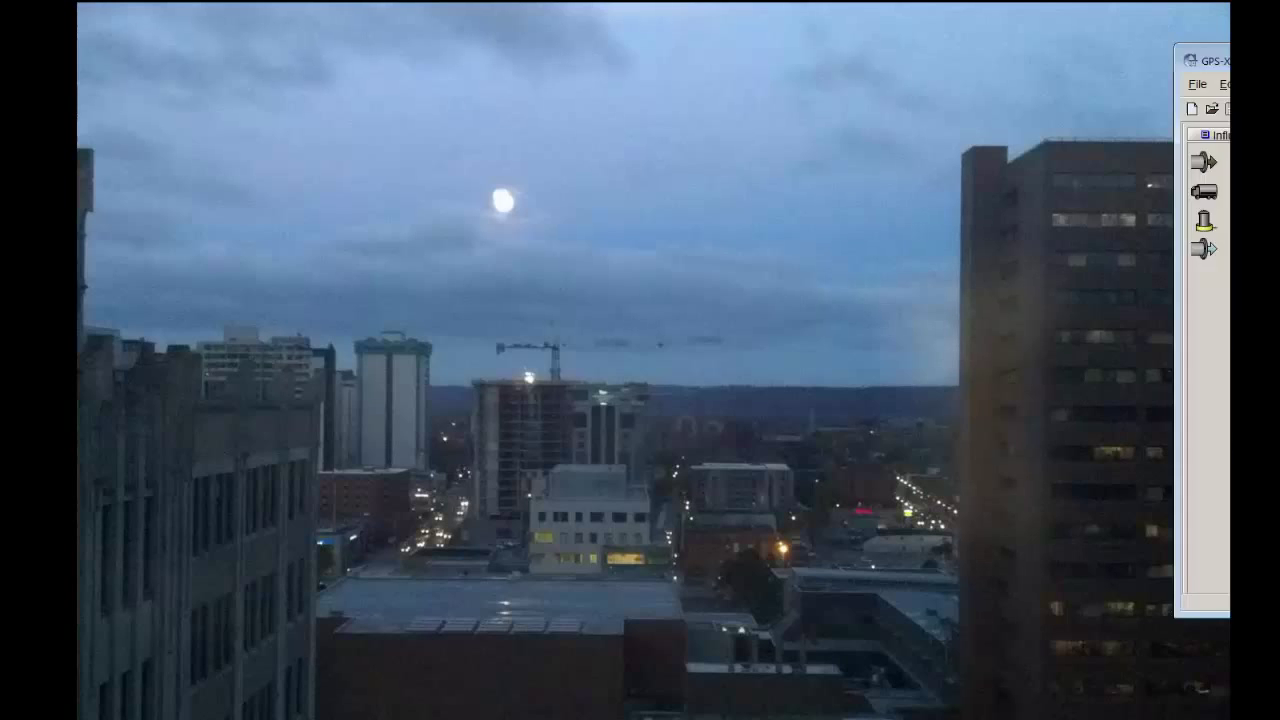
left_click_drag(1228, 70, 547, 71)
double_click(547, 70)
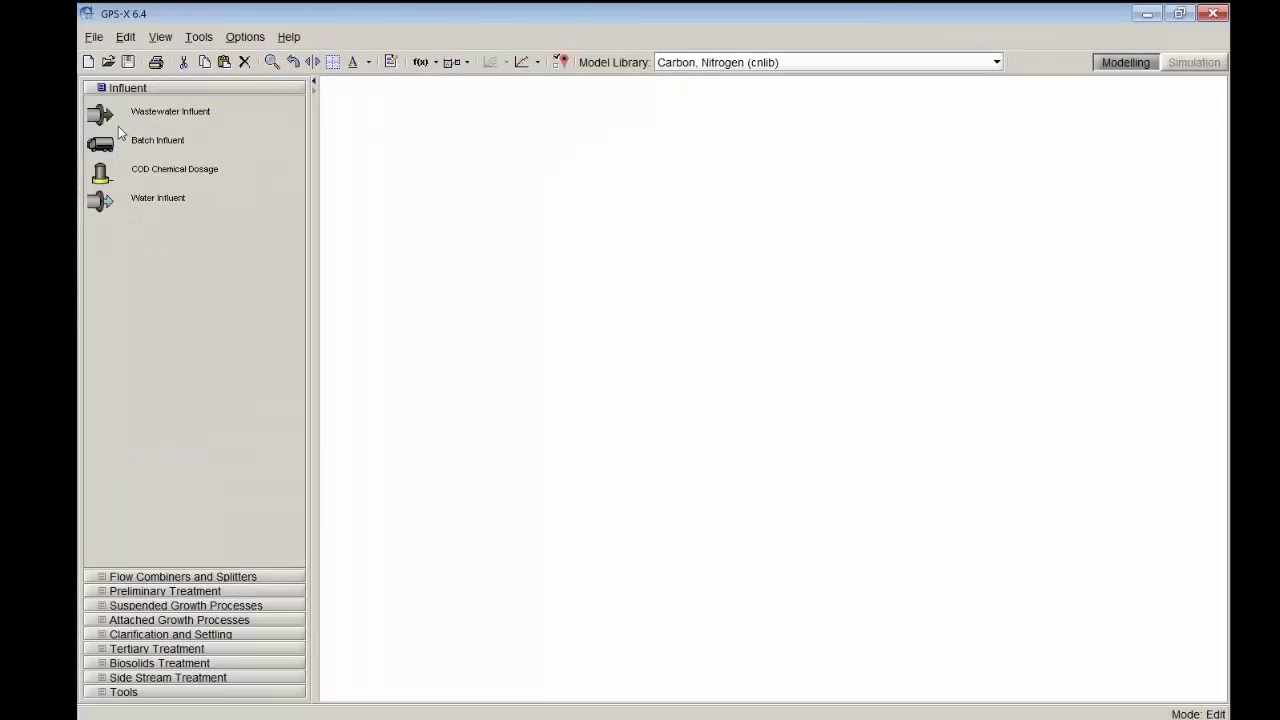
Step: Build a flowsheet with a wastewater influent, completely-mixed tank and circular secondary clarifier, connected in series with clarifier underflow recycled to the tank
left_click_drag(98, 113, 525, 331)
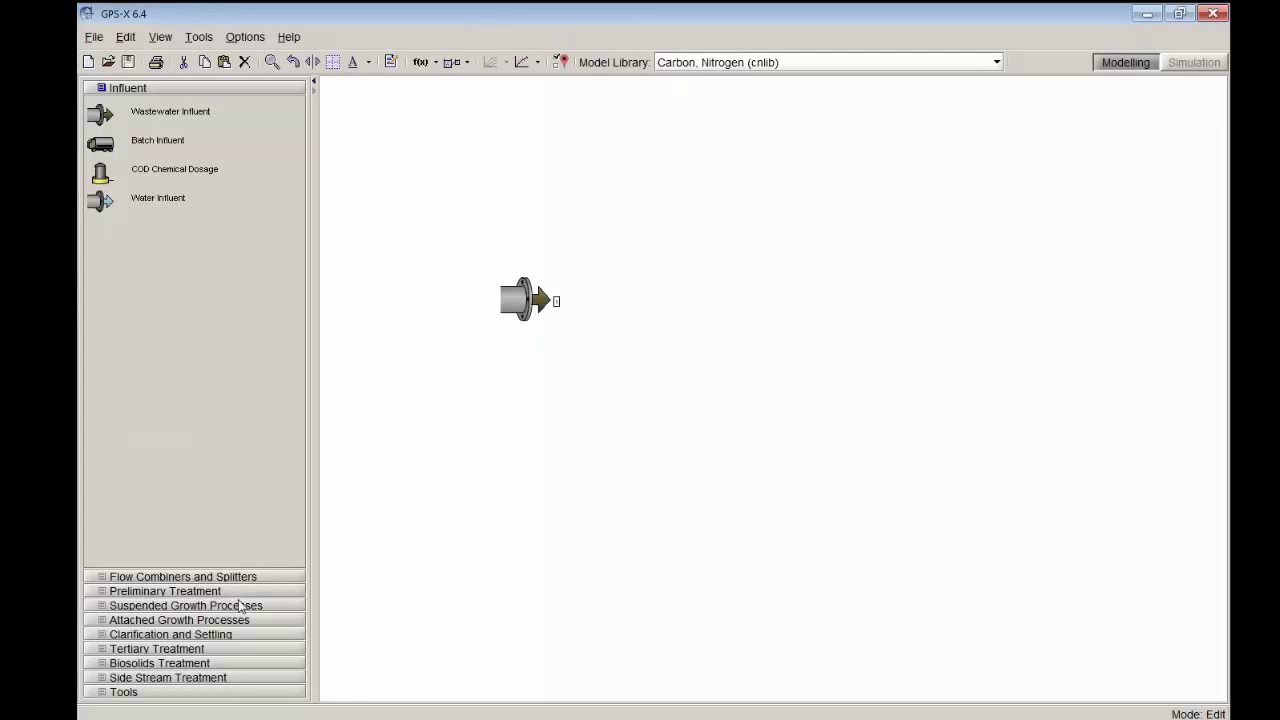
left_click(150, 605)
left_click_drag(100, 165, 645, 402)
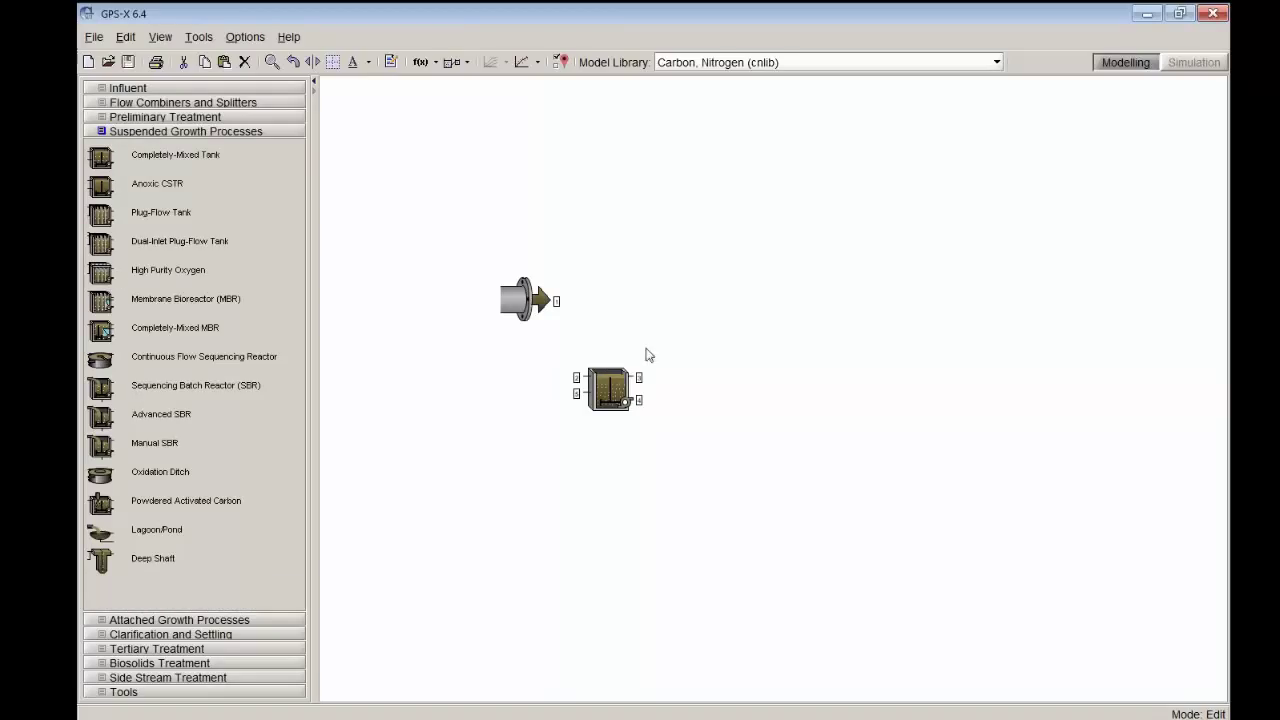
left_click(163, 636)
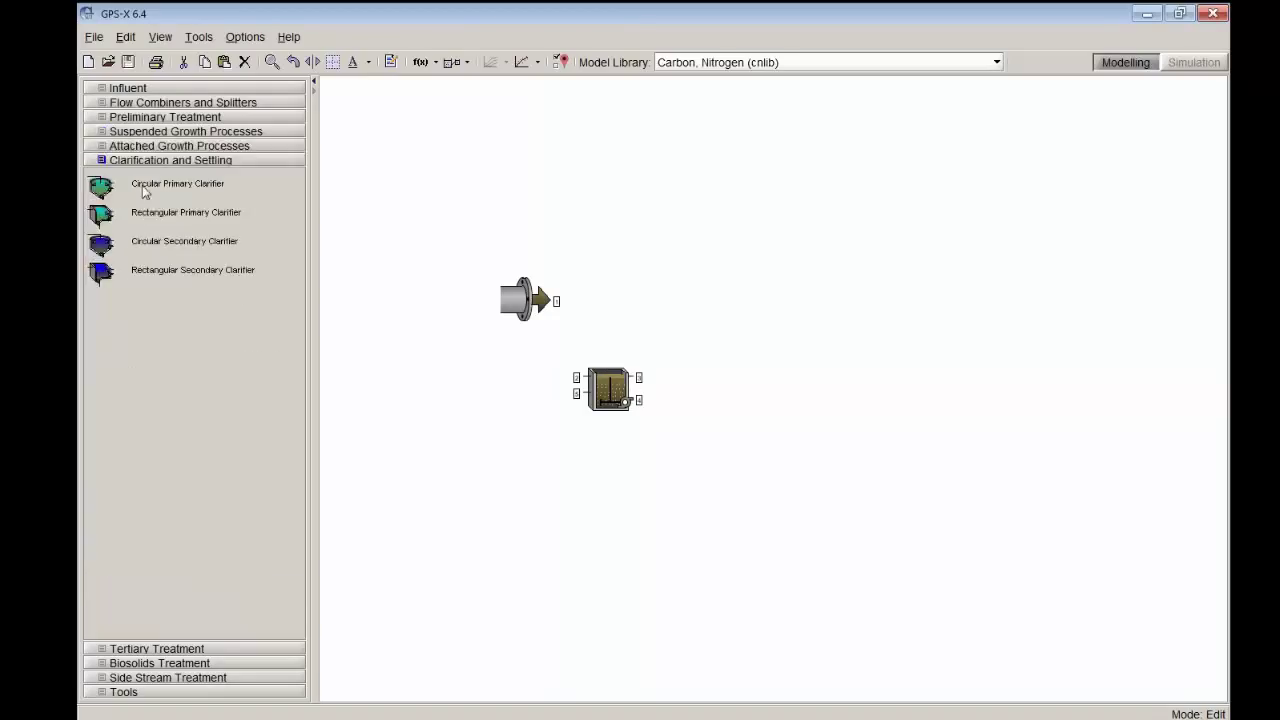
left_click(699, 388)
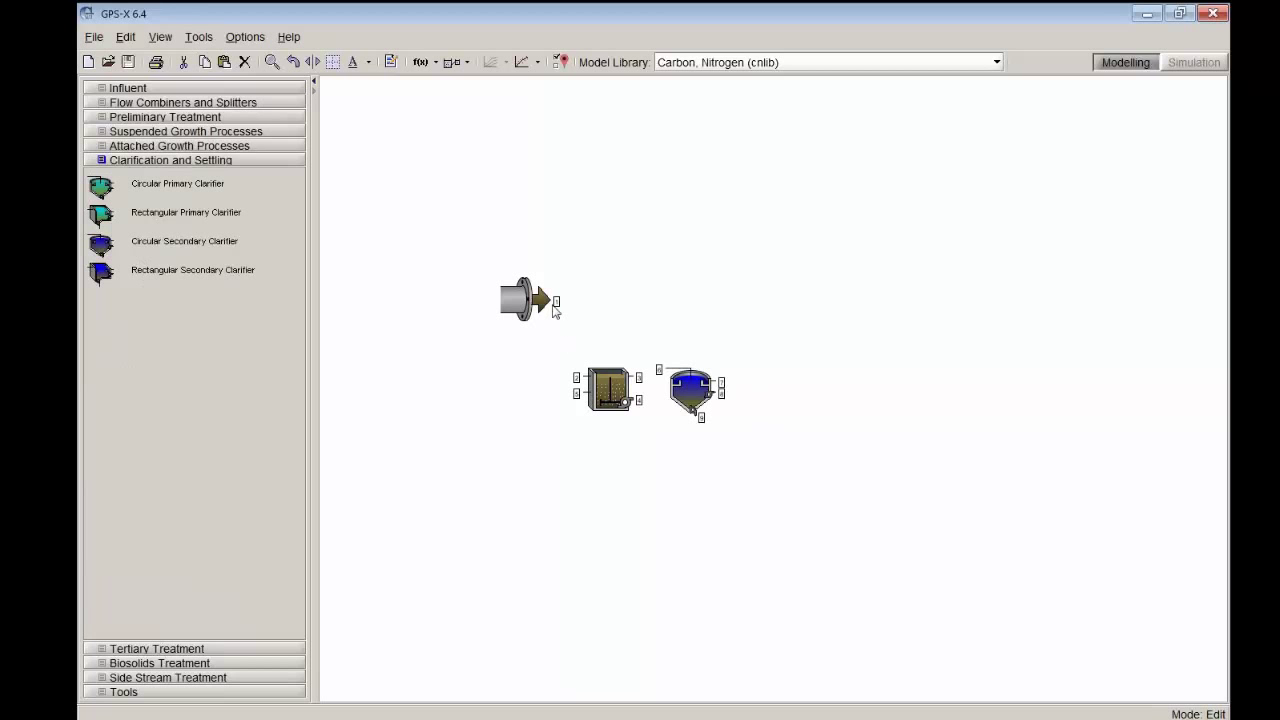
mouse_move(557, 301)
left_mouse_down()
mouse_move(580, 384)
mouse_move(659, 370)
left_mouse_up()
left_click_drag(701, 417, 576, 393)
Step: Assign the myasm1 model to the completely-mixed tank
right_click(610, 387)
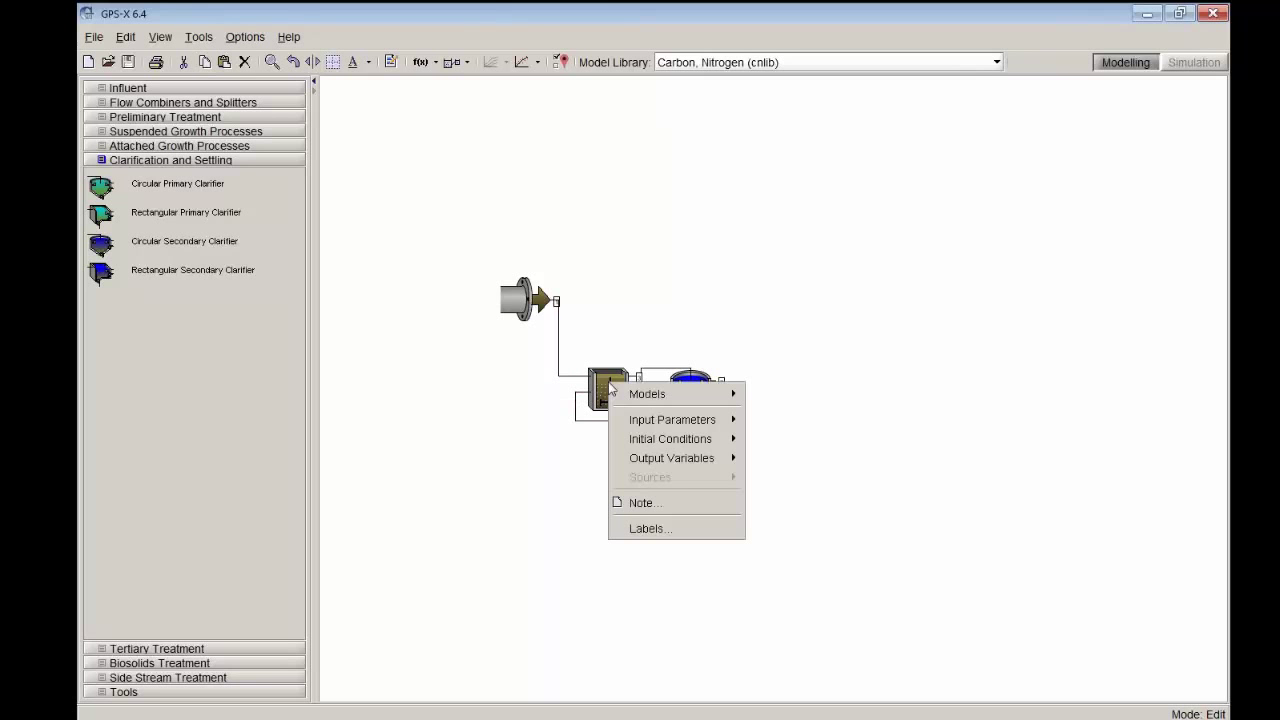
mouse_move(645, 396)
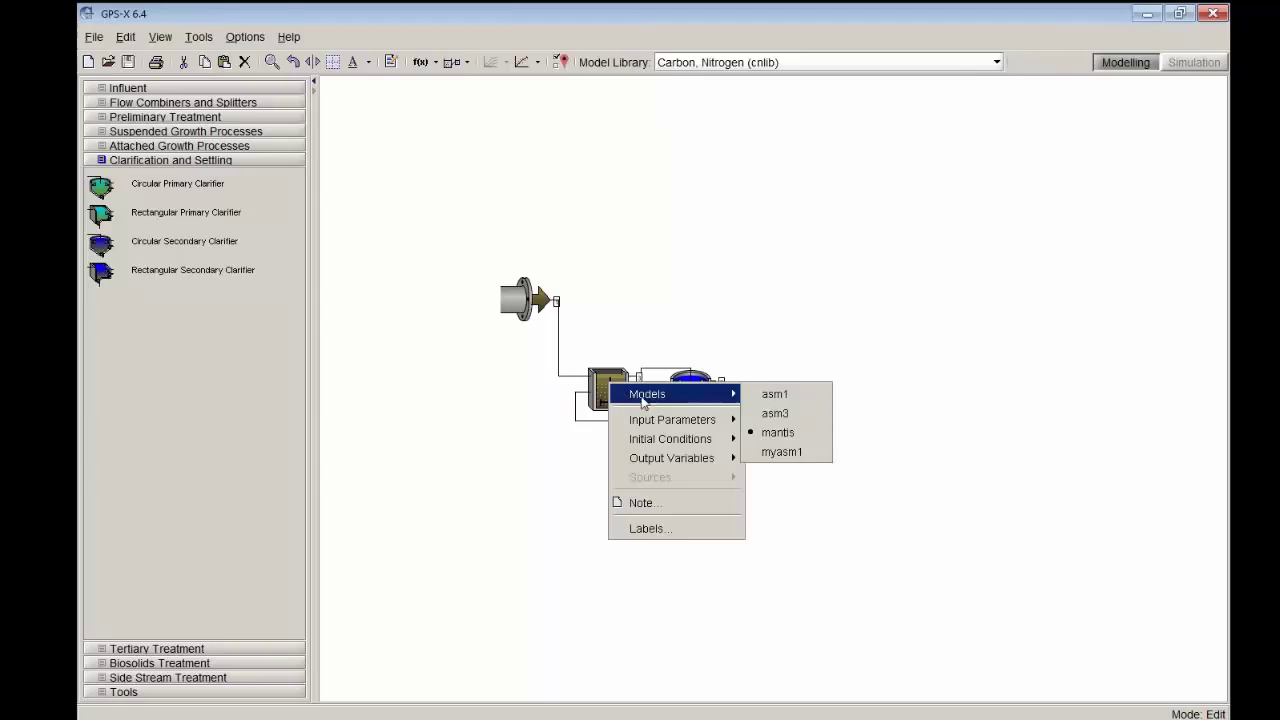
left_click(789, 457)
left_click(630, 392)
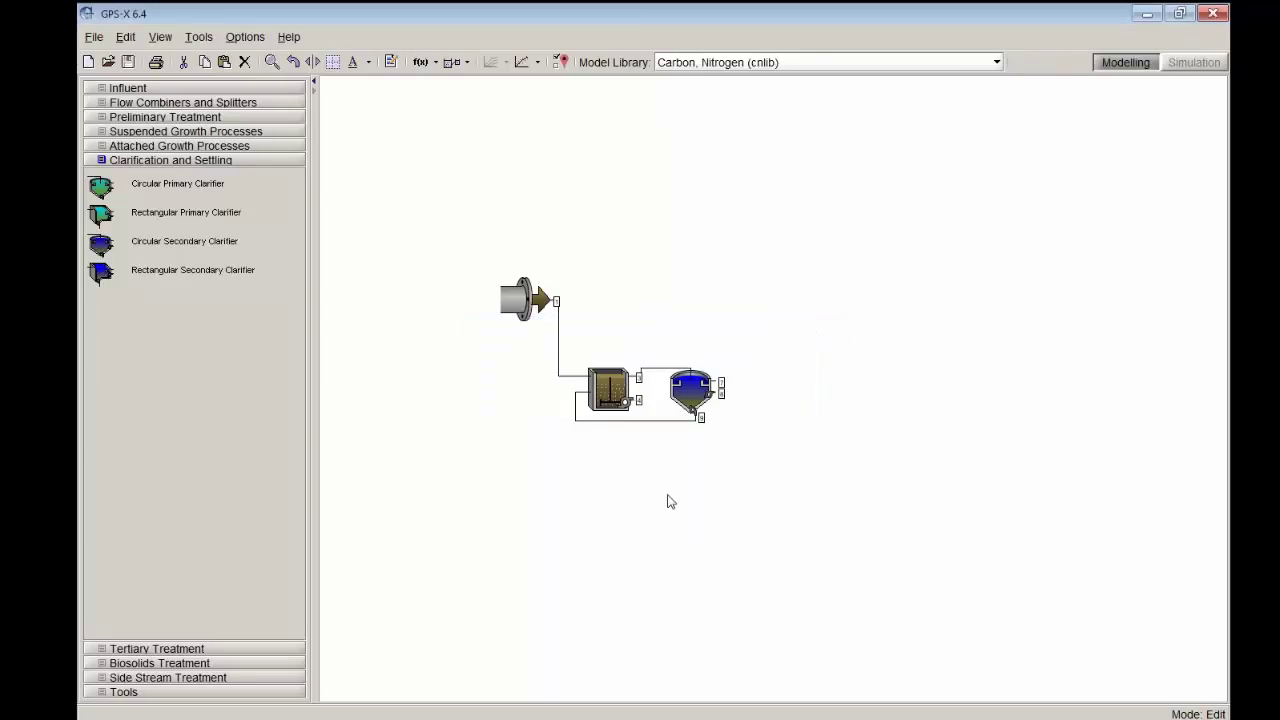
Step: Review the completely-mixed tank's kinetic input parameters, including the Degradation of Inerts section, and accept them
right_click(601, 386)
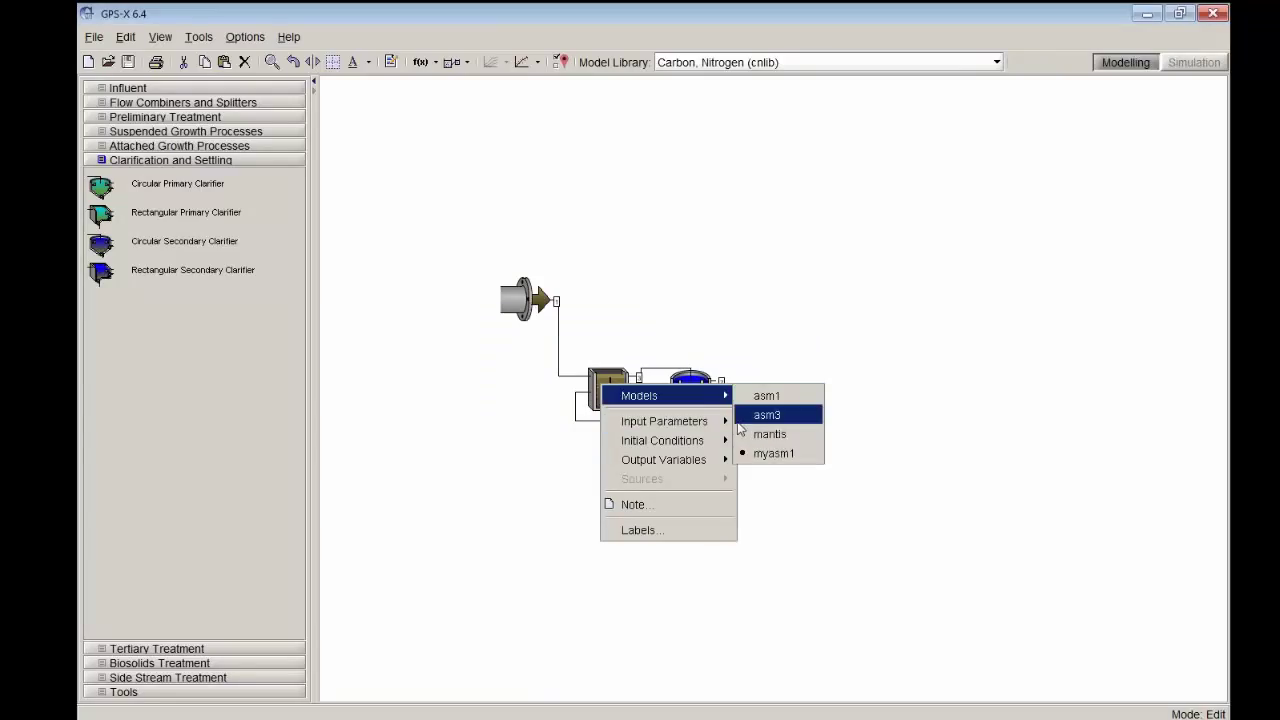
mouse_move(700, 421)
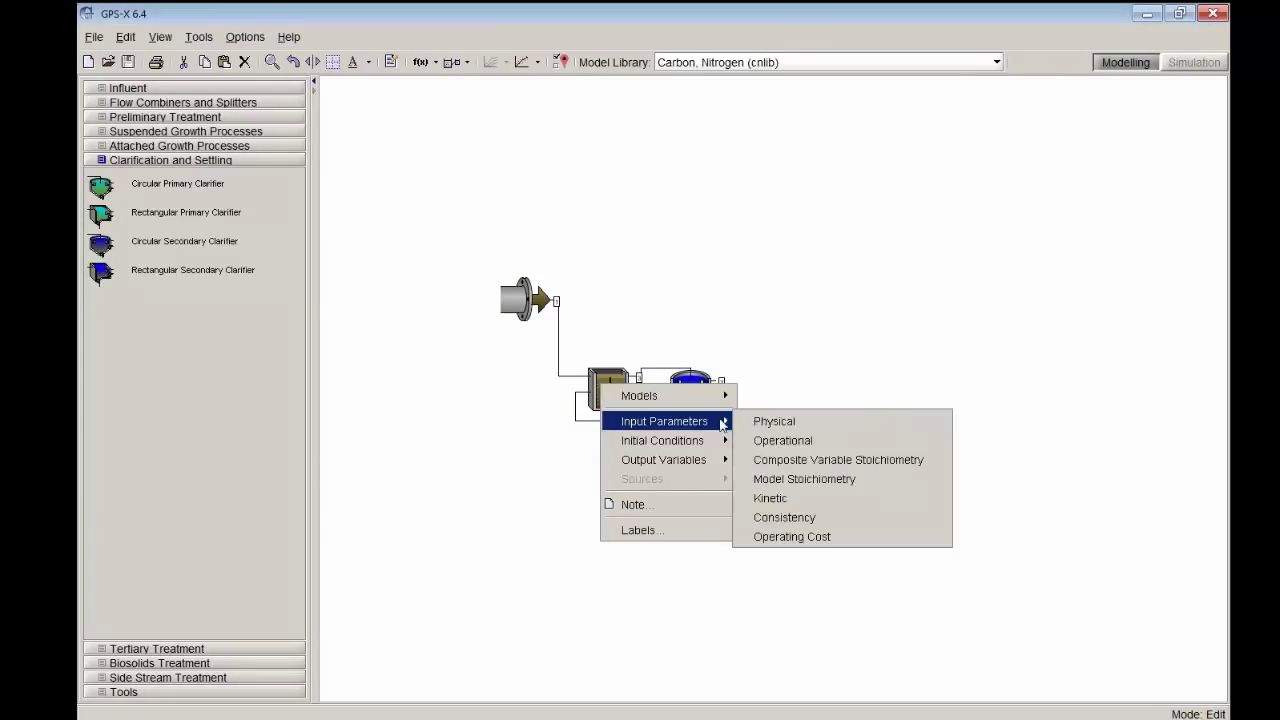
left_click(829, 500)
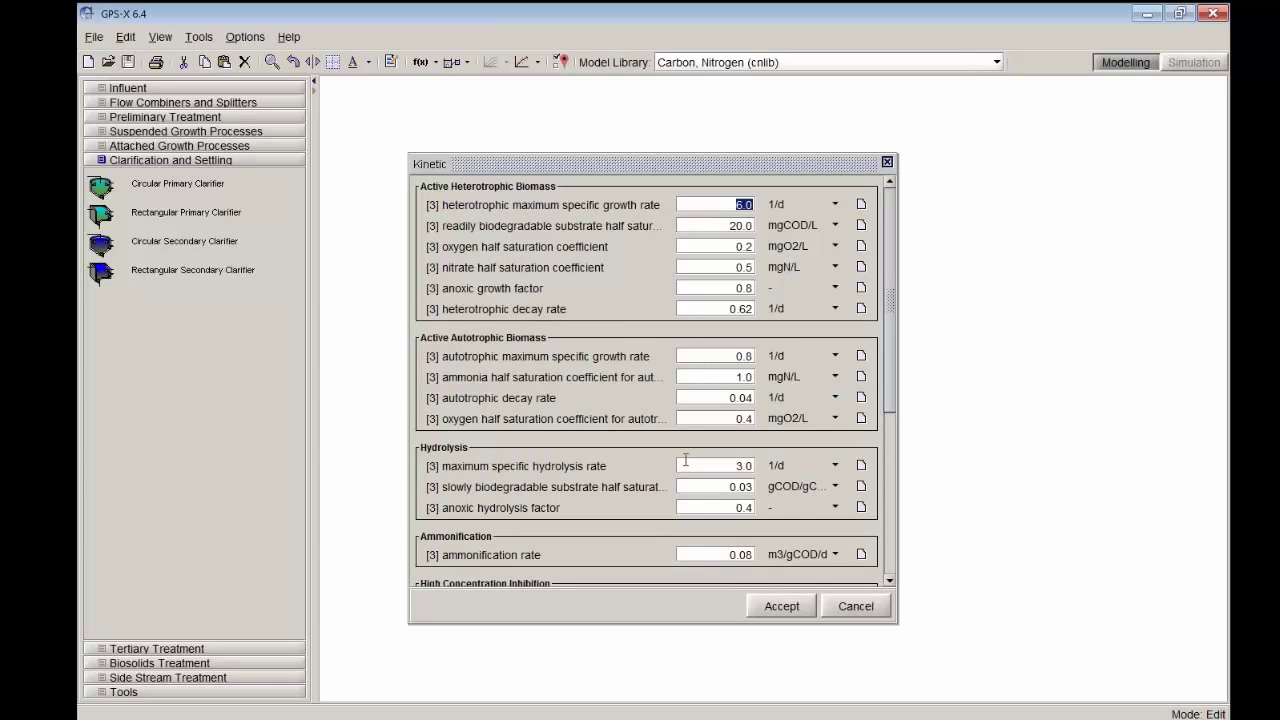
scroll(650, 452, "down", 5)
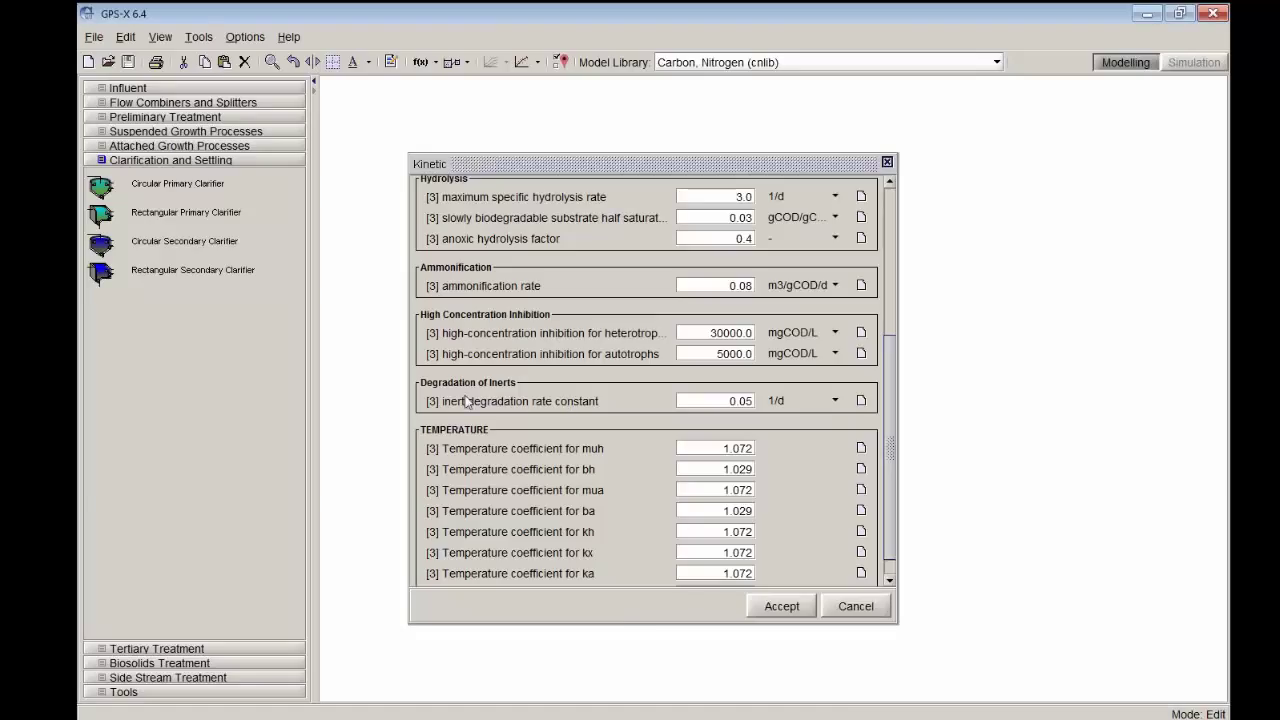
left_click(784, 607)
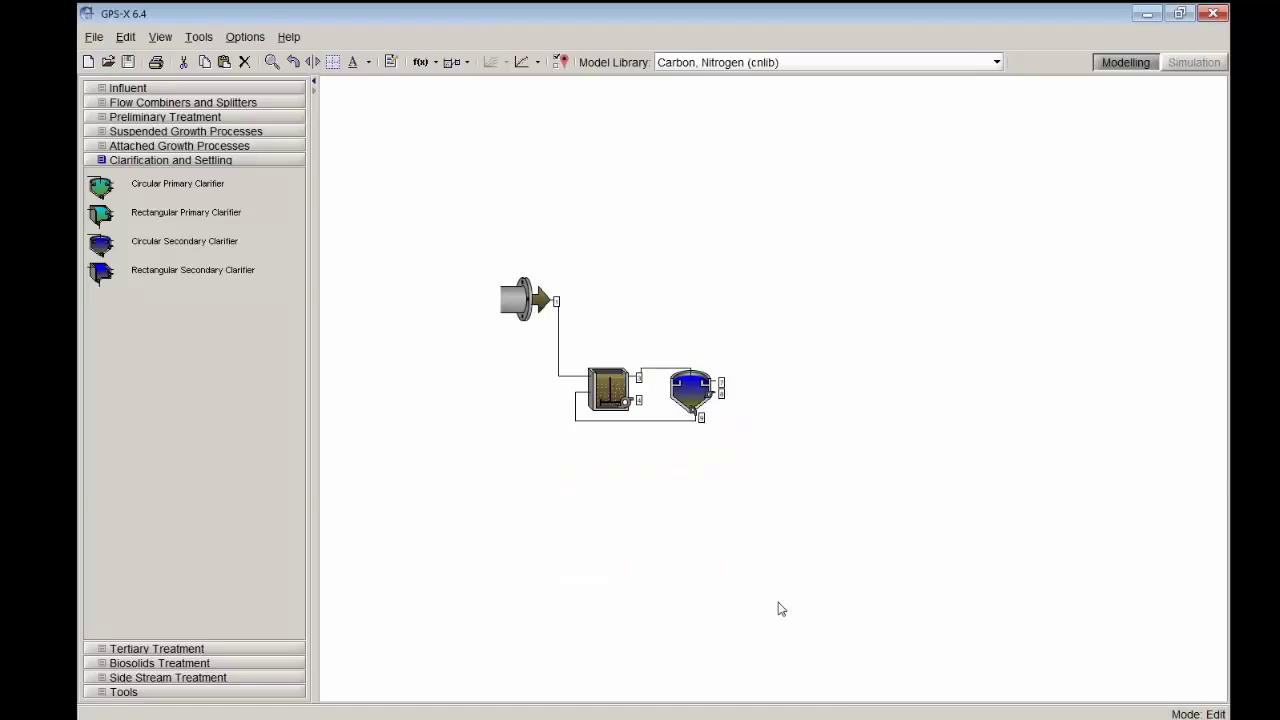
Step: Switch the layout to simulation mode, run it at steady state and show the completely-mixed tank's results
left_click(1197, 66)
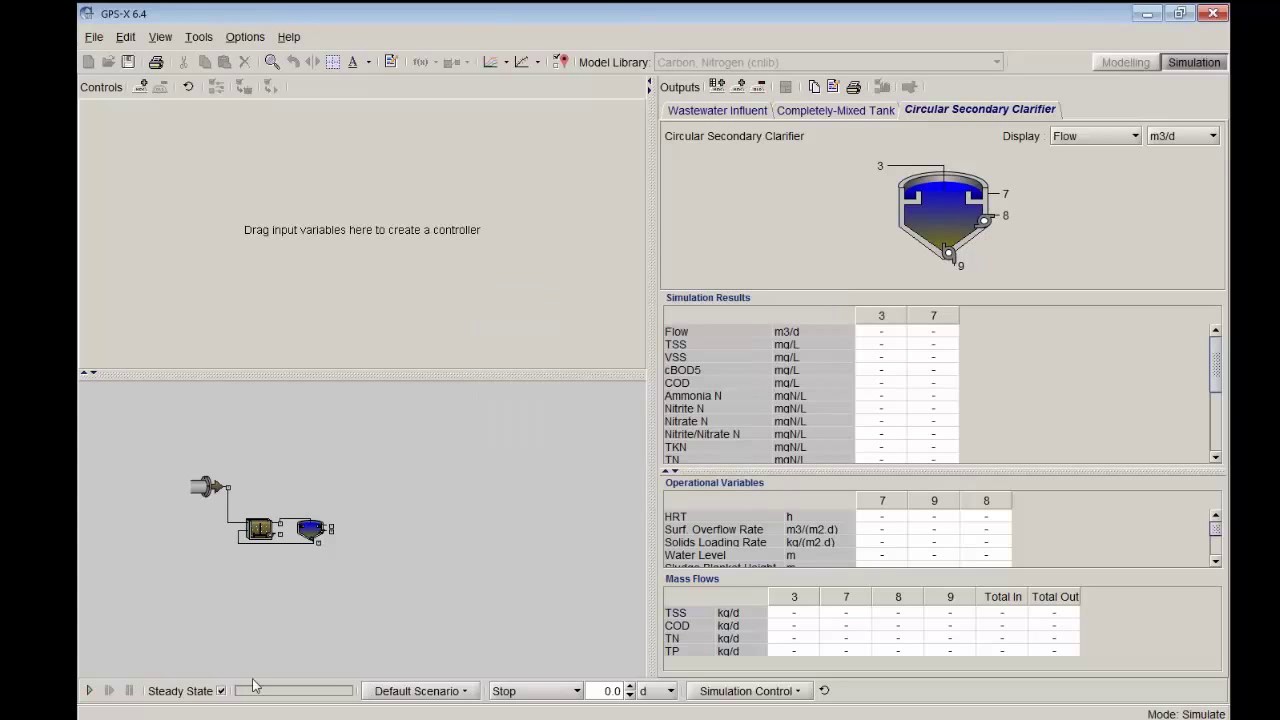
left_click(89, 690)
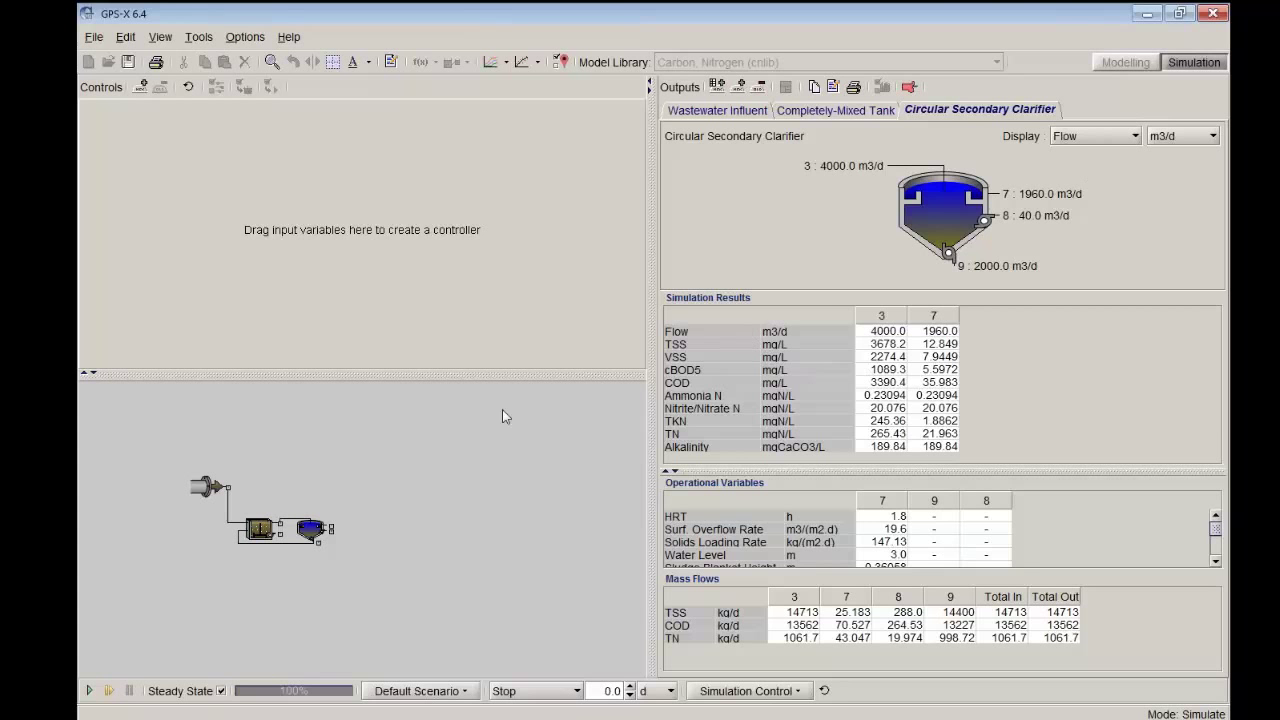
left_click(877, 111)
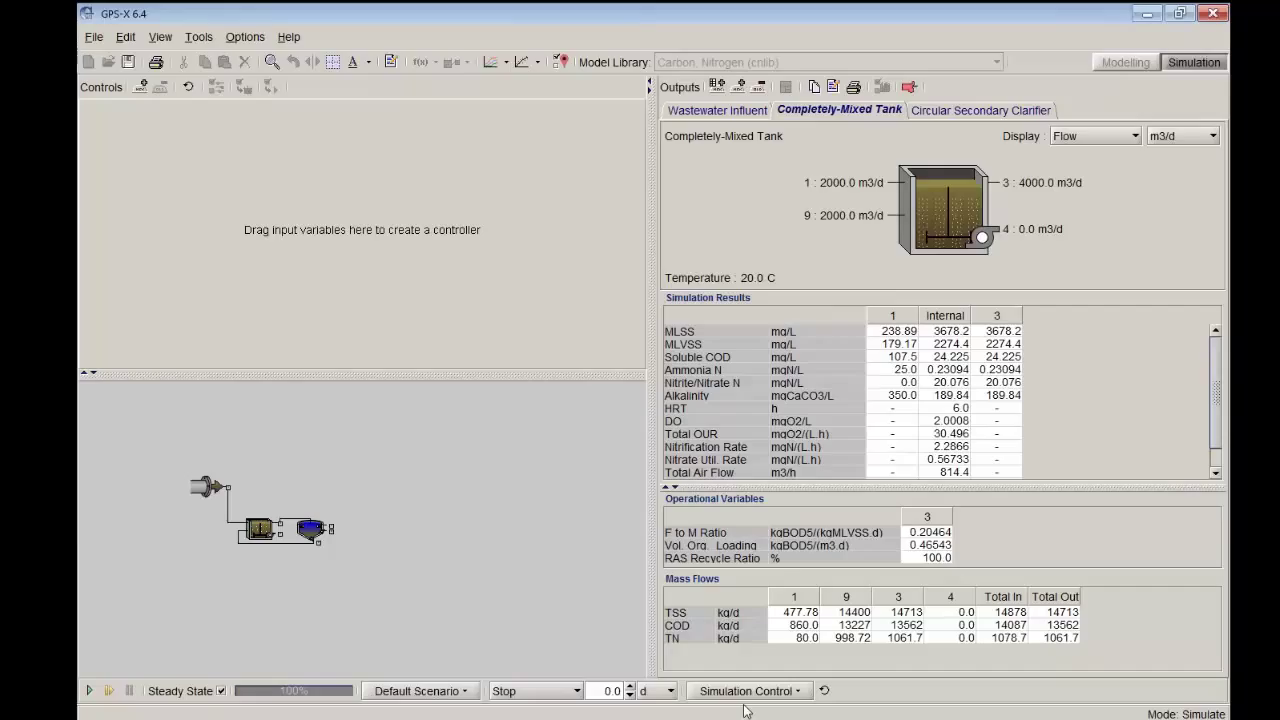
Step: Examine the completely-mixed tank's MYASM1 Rates output variables, including degradation of inert COD, and return to modelling mode
right_click(266, 537)
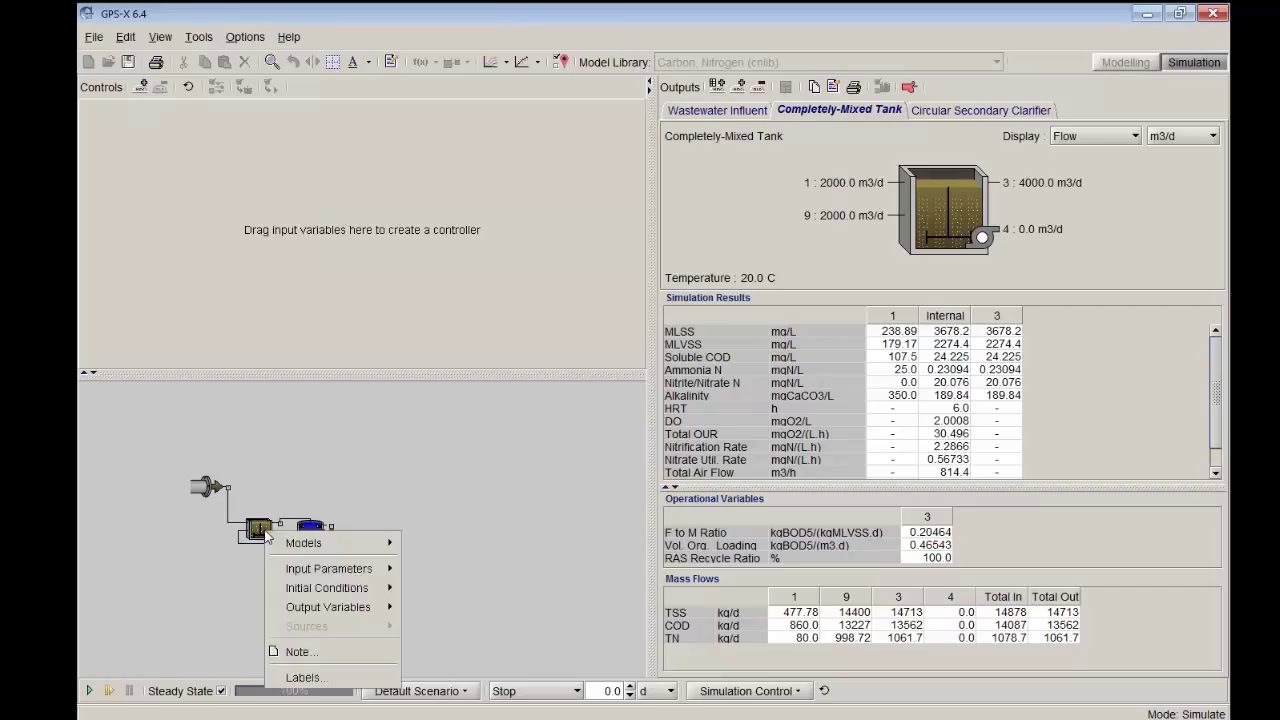
mouse_move(300, 610)
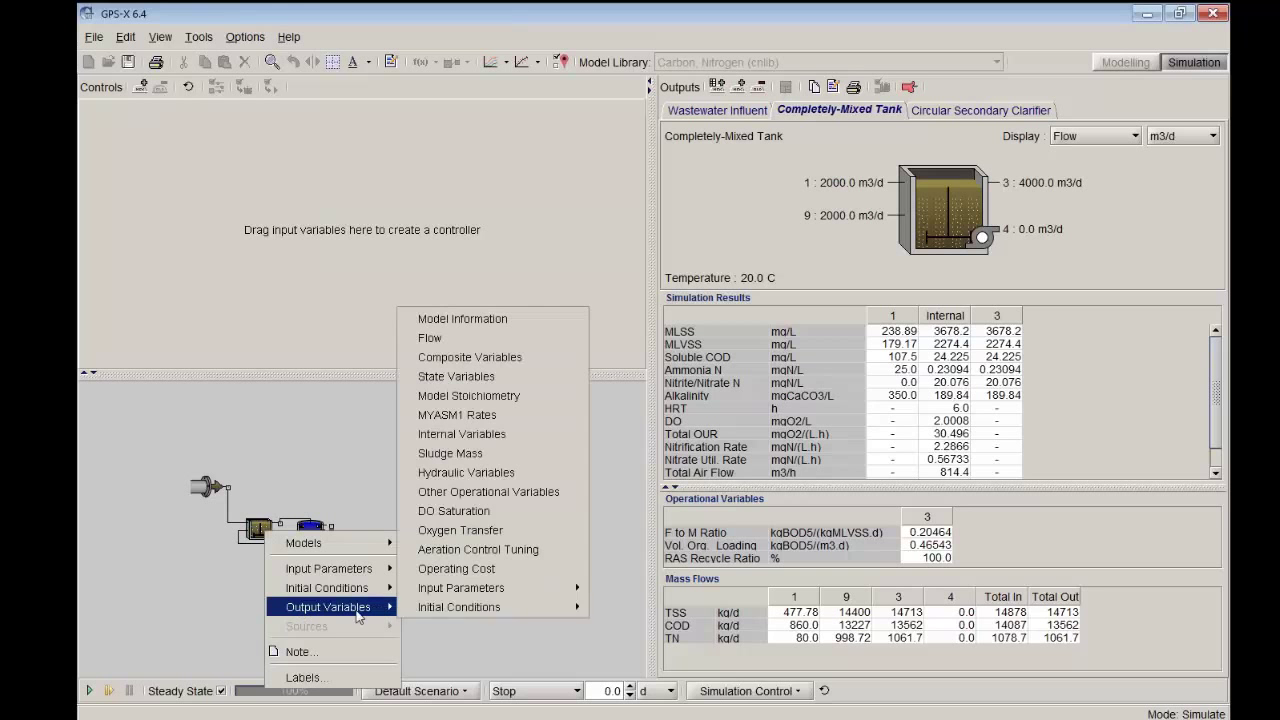
left_click(493, 418)
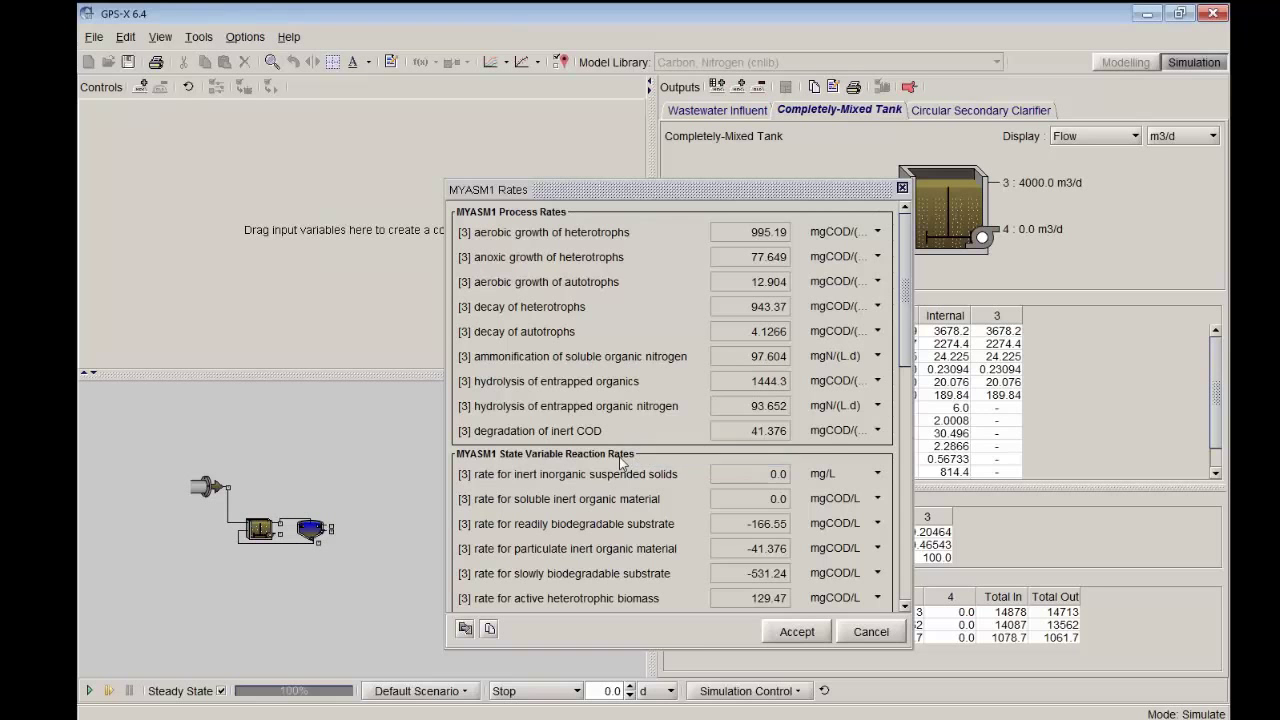
left_click(868, 633)
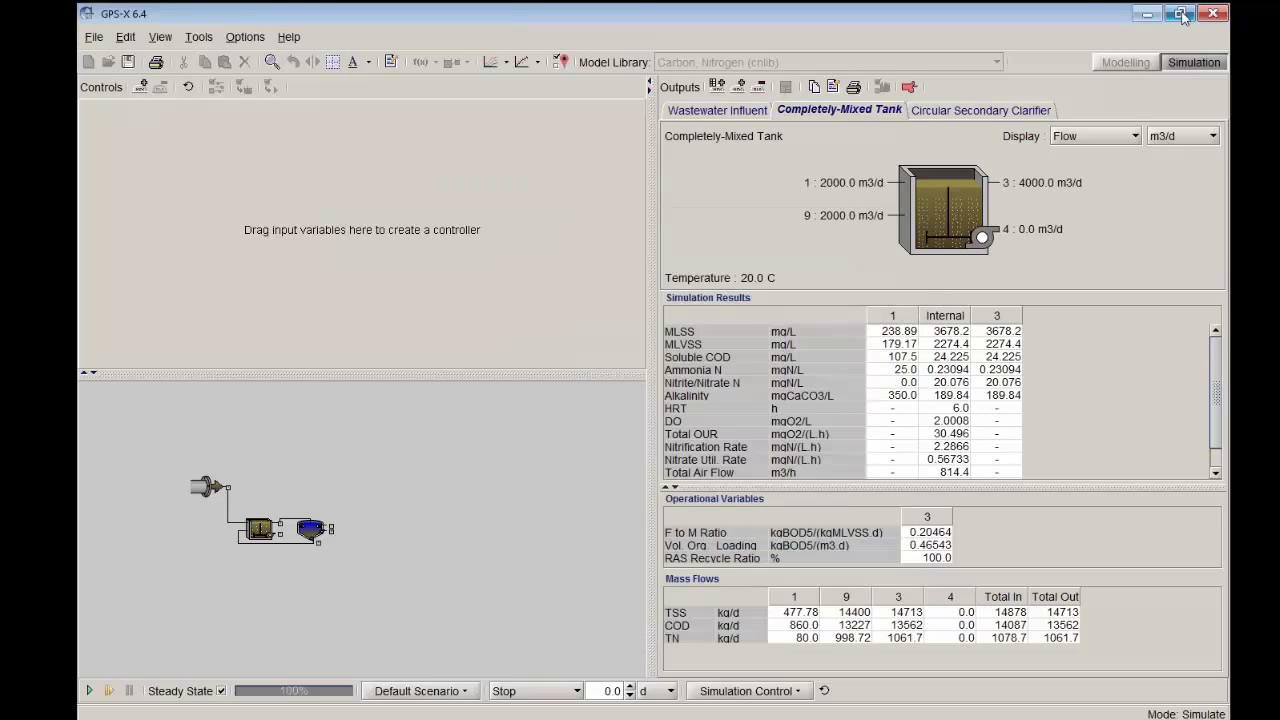
left_click(1126, 62)
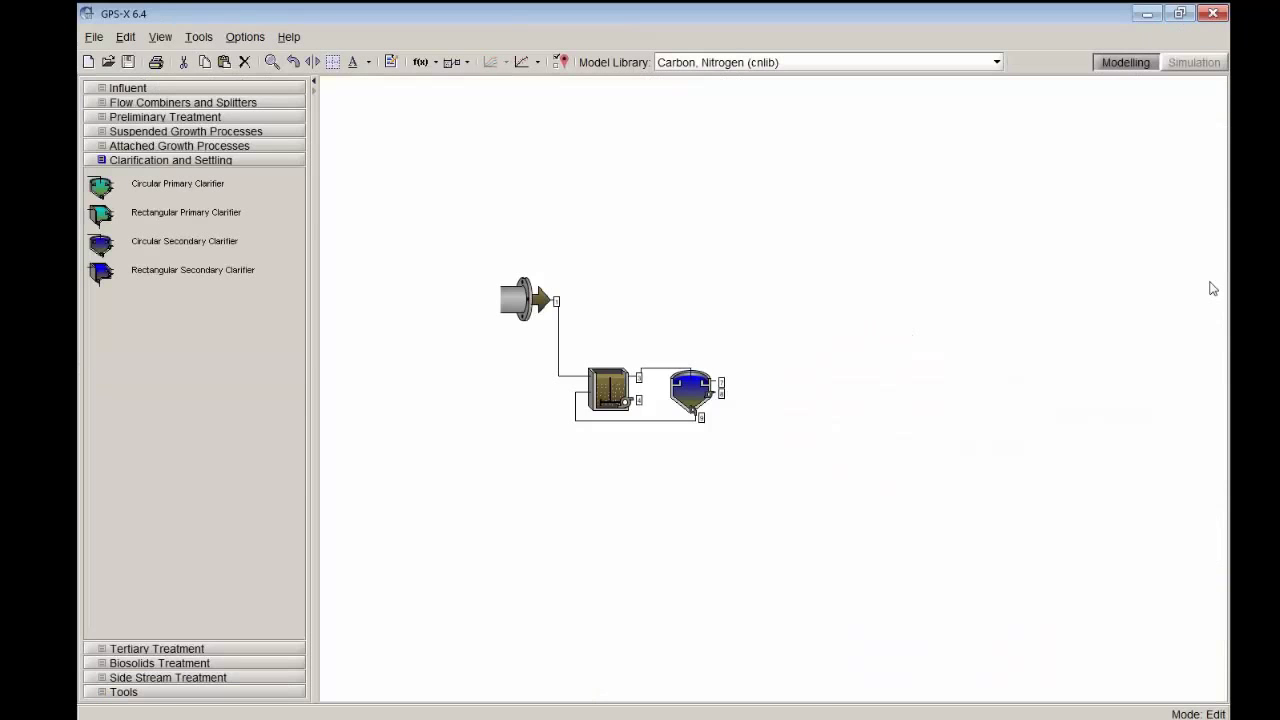